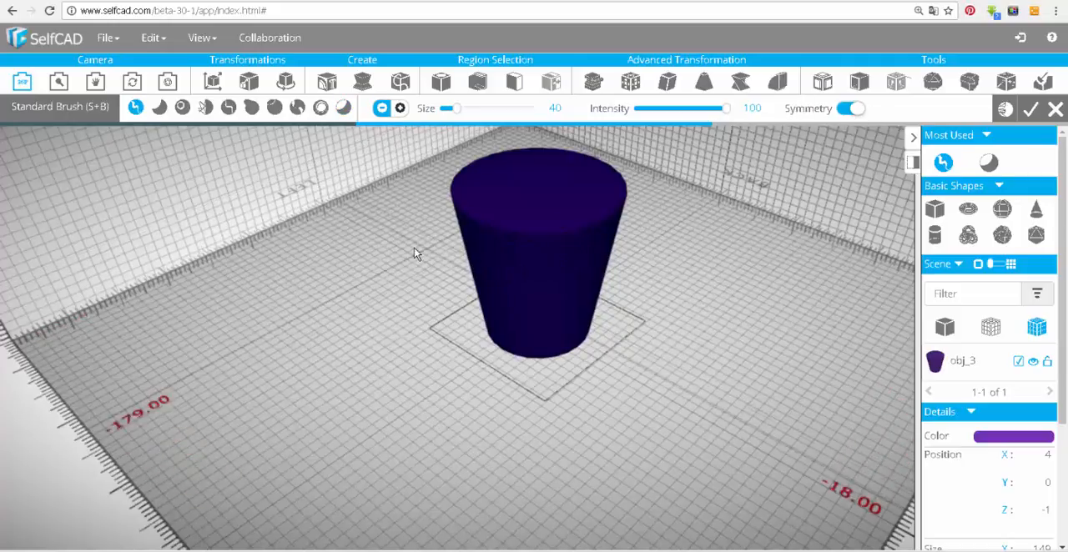
# Carve a vertical groove into the front of the cup with the Standard Brush in subtract mode, size 40 and intensity 100, Symmetry off.
pyautogui.moveTo(414, 254); pyautogui.dragTo(420, 356, button='right')
pyautogui.scroll(3, 406, 352)
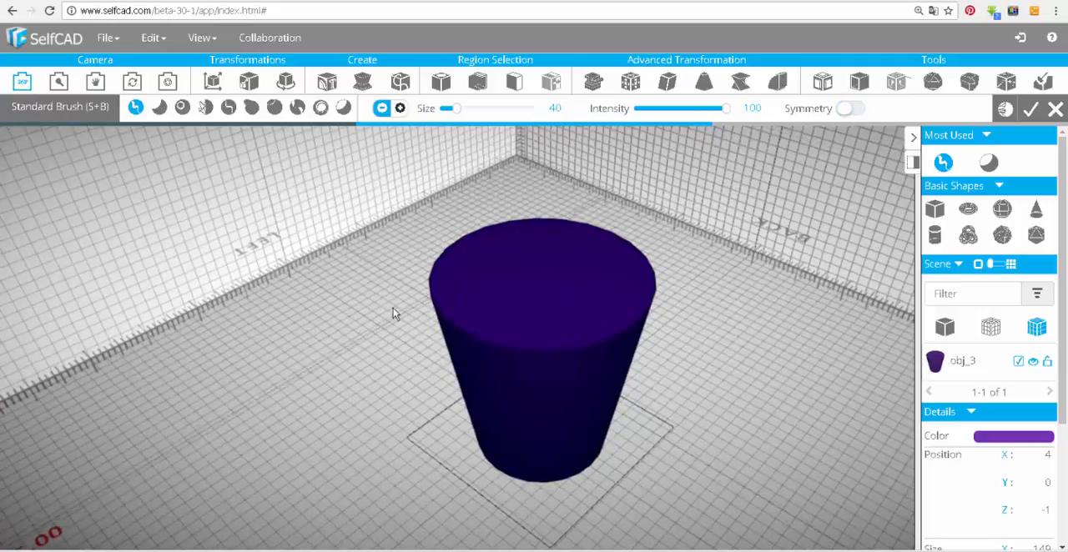
pyautogui.moveTo(393, 313); pyautogui.dragTo(575, 334)
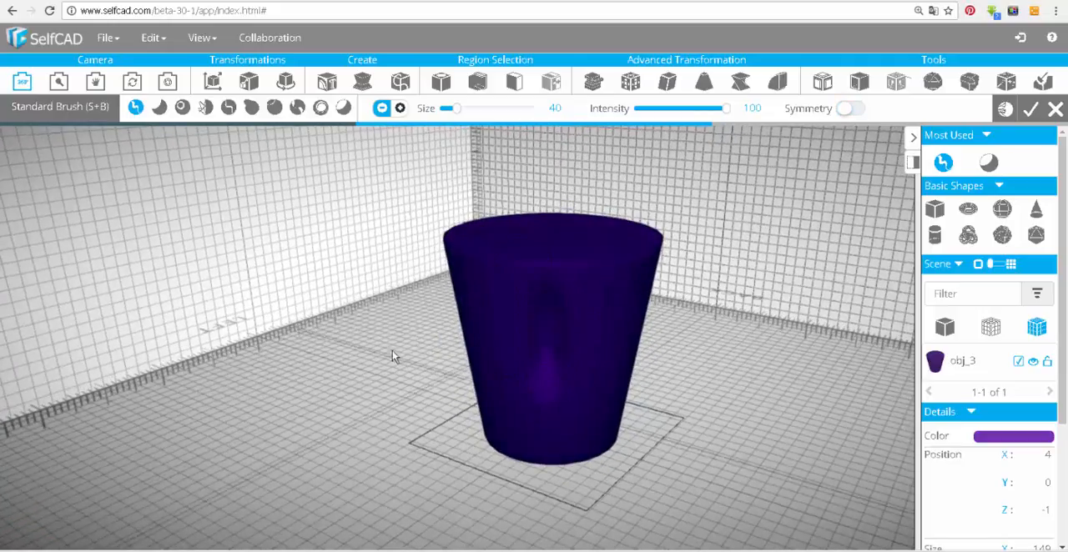
# Turn on Symmetry and carve mirrored eye, brow and mouth-like recesses into the cup's wall with the Standard Brush in subtract mode.
pyautogui.moveTo(392, 355); pyautogui.dragTo(446, 404)
pyautogui.moveTo(461, 446); pyautogui.dragTo(552, 259)
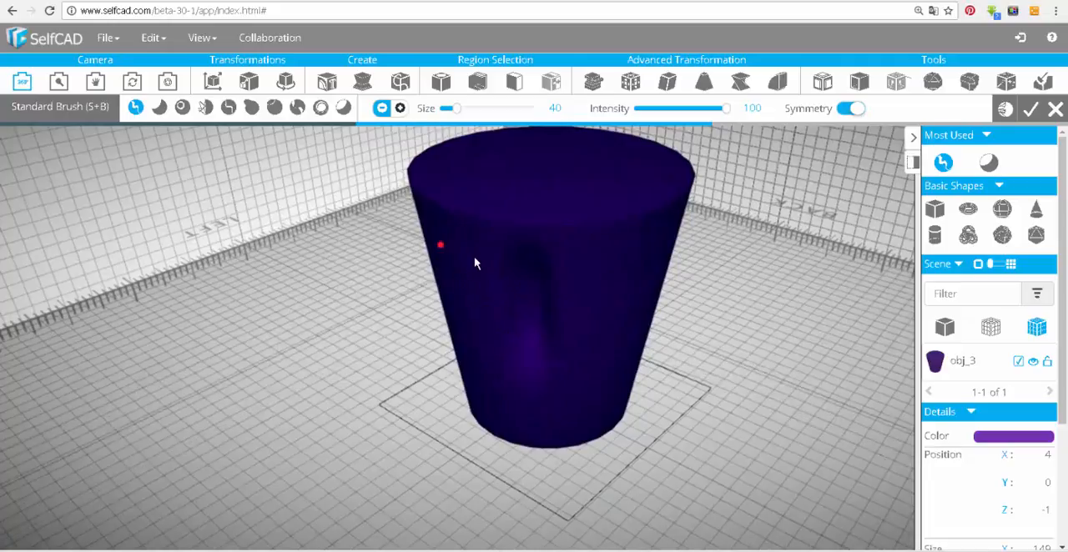
pyautogui.moveTo(507, 319)
pyautogui.mouseDown()
pyautogui.moveTo(441, 245)
pyautogui.moveTo(463, 343)
pyautogui.mouseUp()
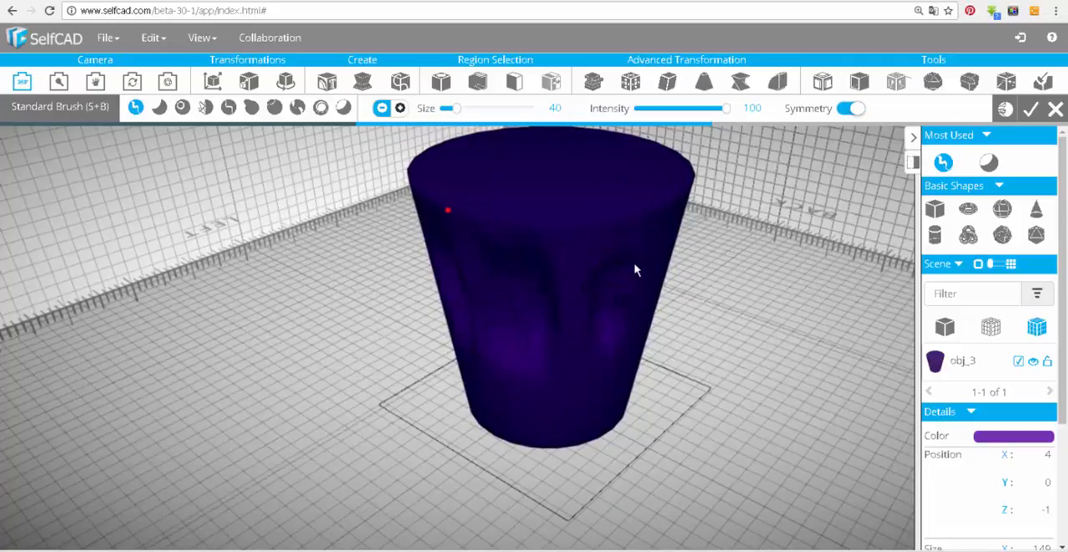
pyautogui.moveTo(609, 376); pyautogui.dragTo(515, 402)
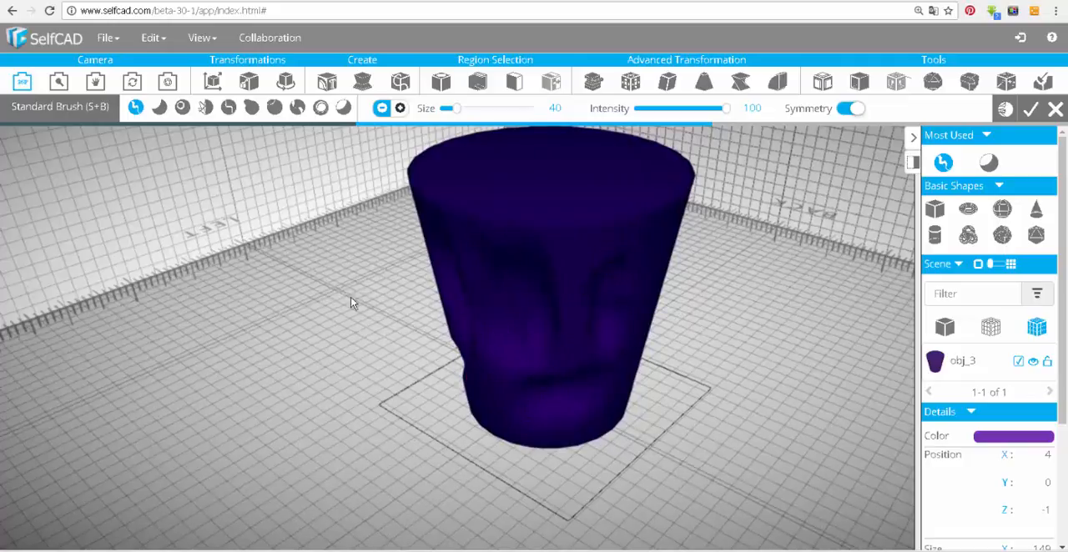
pyautogui.moveTo(351, 298); pyautogui.dragTo(630, 334)
pyautogui.moveTo(747, 271); pyautogui.dragTo(488, 279)
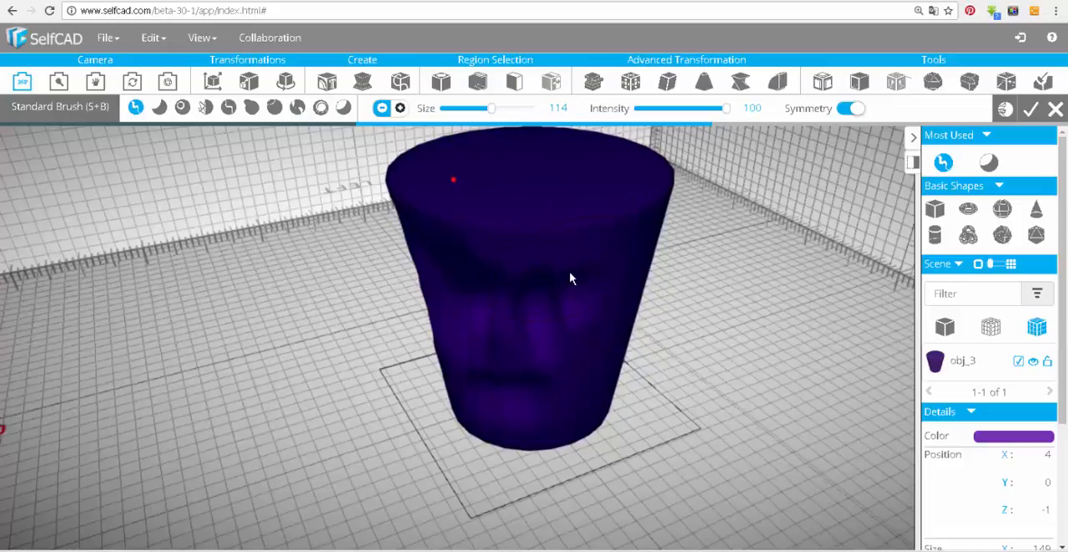
# Switch the Standard Brush to add mode at size 114 and build up the cup's upper front, trying different intensities up to 100.
pyautogui.click(401, 109)
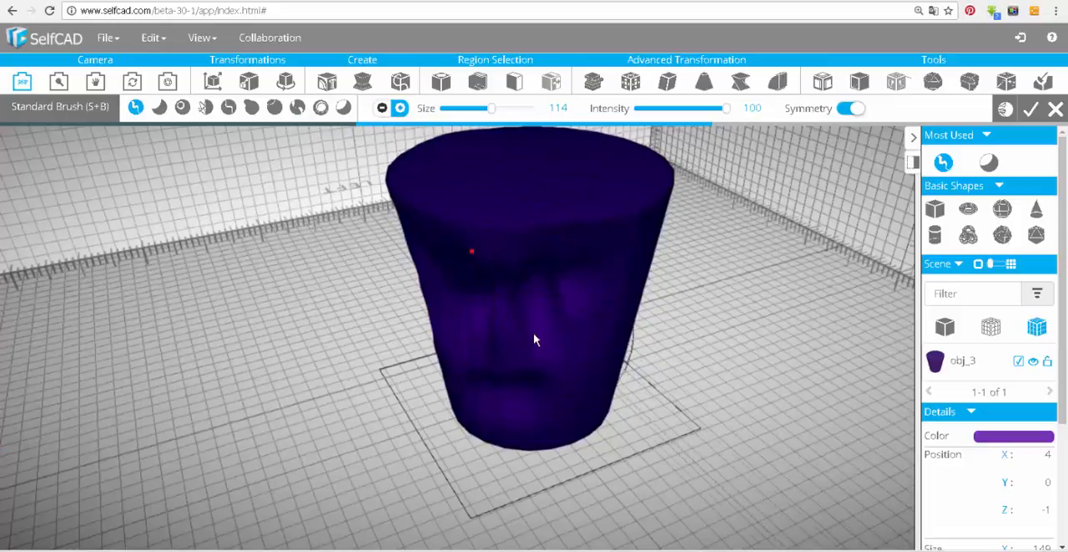
pyautogui.moveTo(537, 324)
pyautogui.mouseDown()
pyautogui.moveTo(573, 312)
pyautogui.moveTo(470, 289)
pyautogui.moveTo(496, 276)
pyautogui.moveTo(363, 296)
pyautogui.moveTo(381, 396)
pyautogui.moveTo(398, 267)
pyautogui.moveTo(484, 225)
pyautogui.mouseUp()
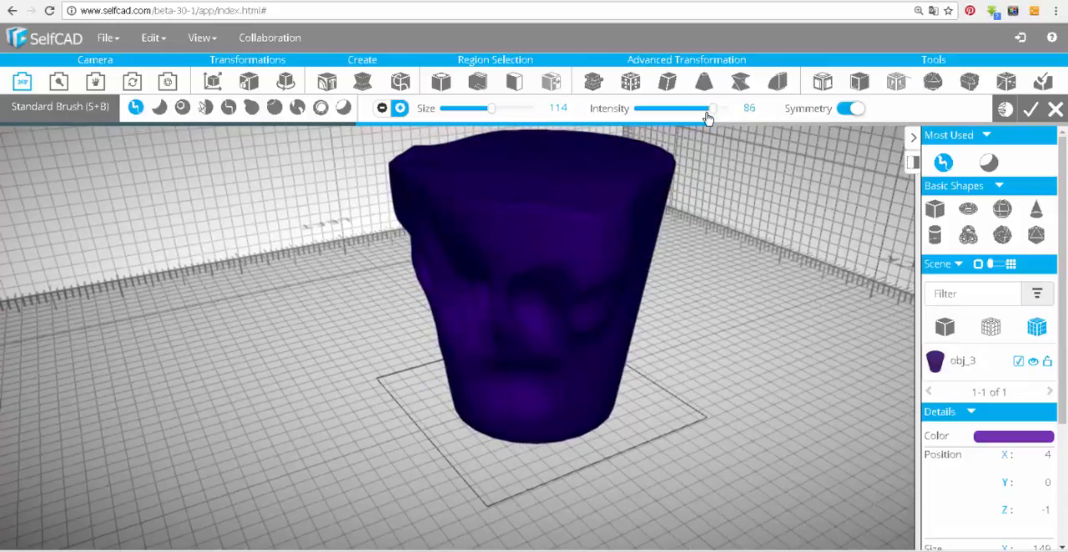
pyautogui.moveTo(651, 131); pyautogui.dragTo(639, 112)
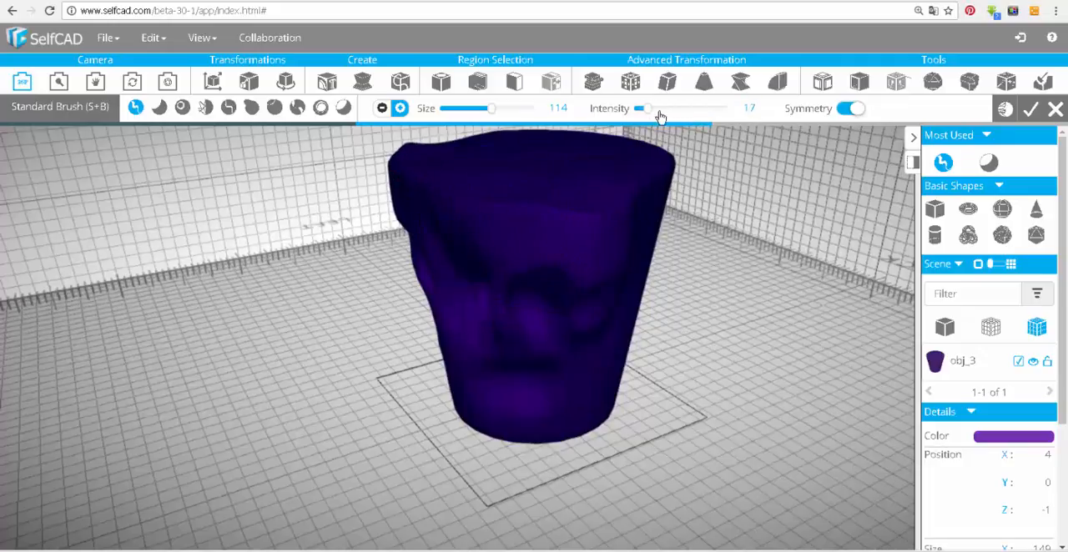
pyautogui.moveTo(728, 213); pyautogui.dragTo(724, 276)
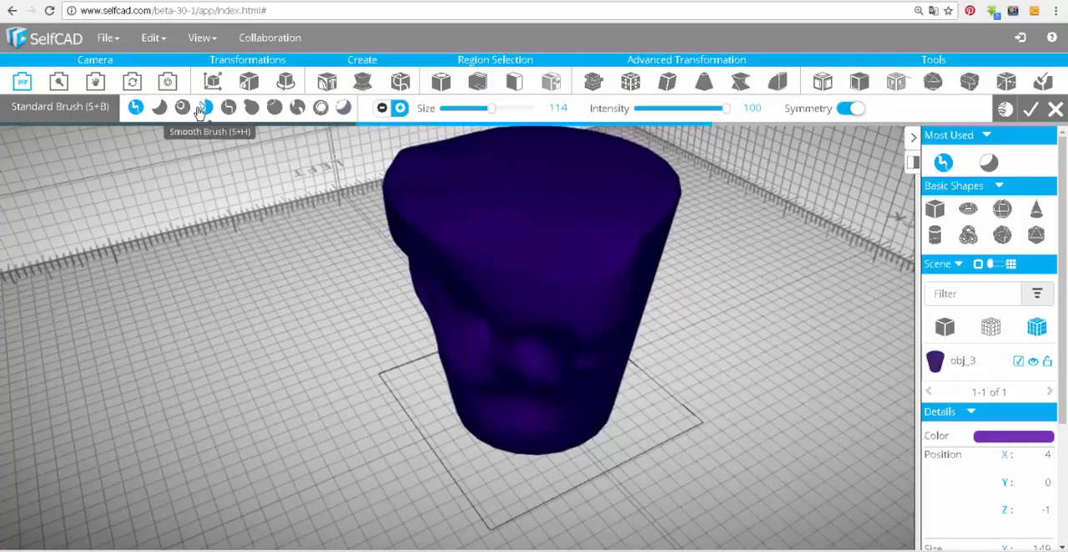
# Mask a horizontal band across the cup's upper front using the Masking Brush at size 30 and intensity 100.
pyautogui.click(341, 113)
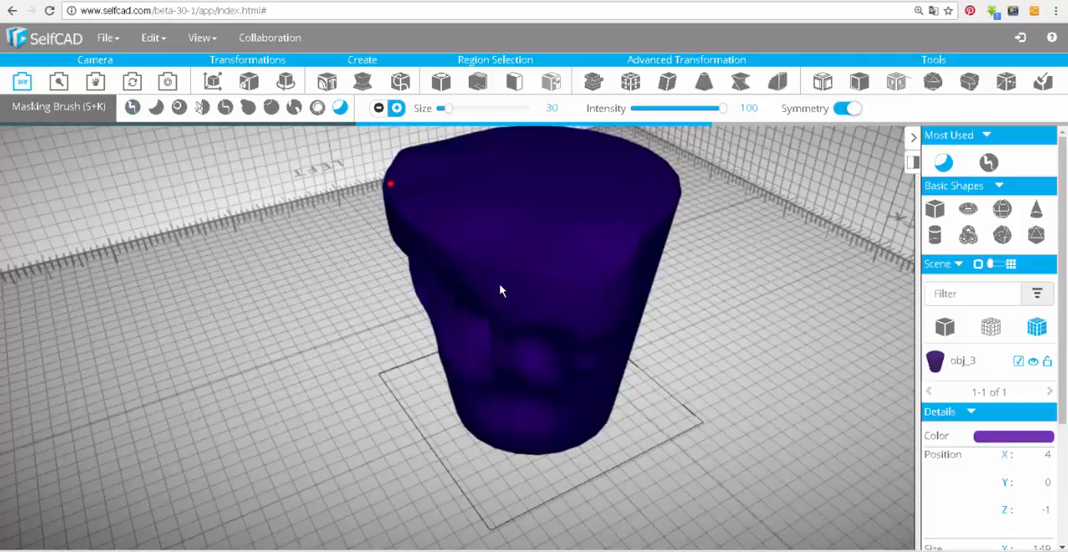
pyautogui.moveTo(501, 289); pyautogui.dragTo(591, 303)
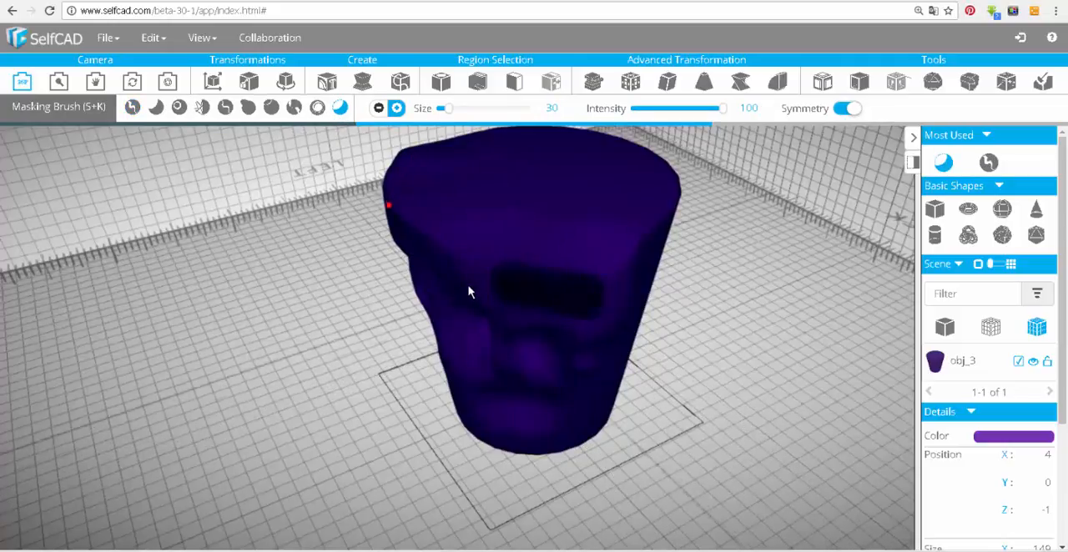
pyautogui.moveTo(467, 283); pyautogui.dragTo(500, 286)
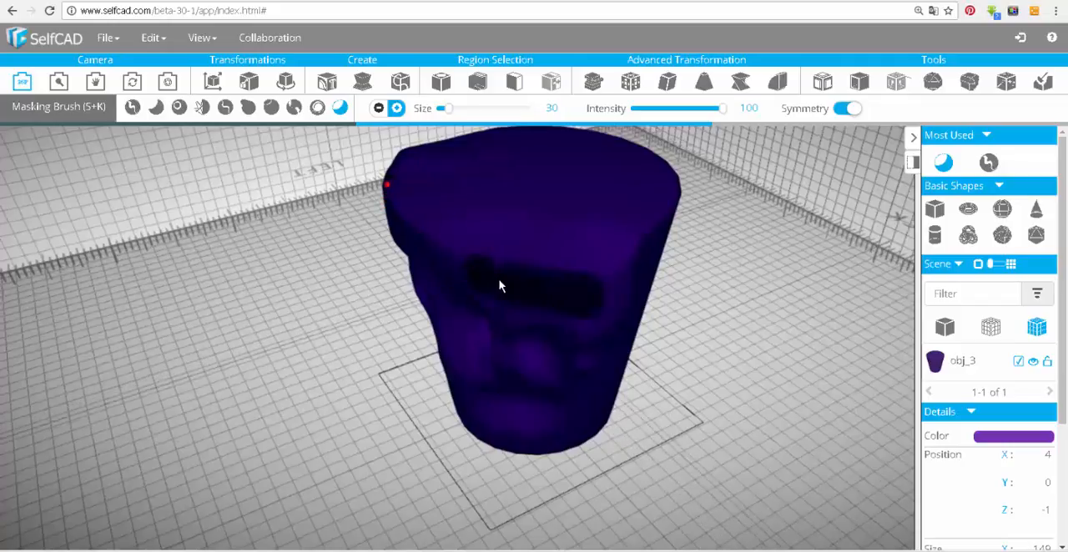
# Raise the surface around the masked band with the Standard Brush at size 114 and pull it outward with the Move Brush.
pyautogui.click(132, 109)
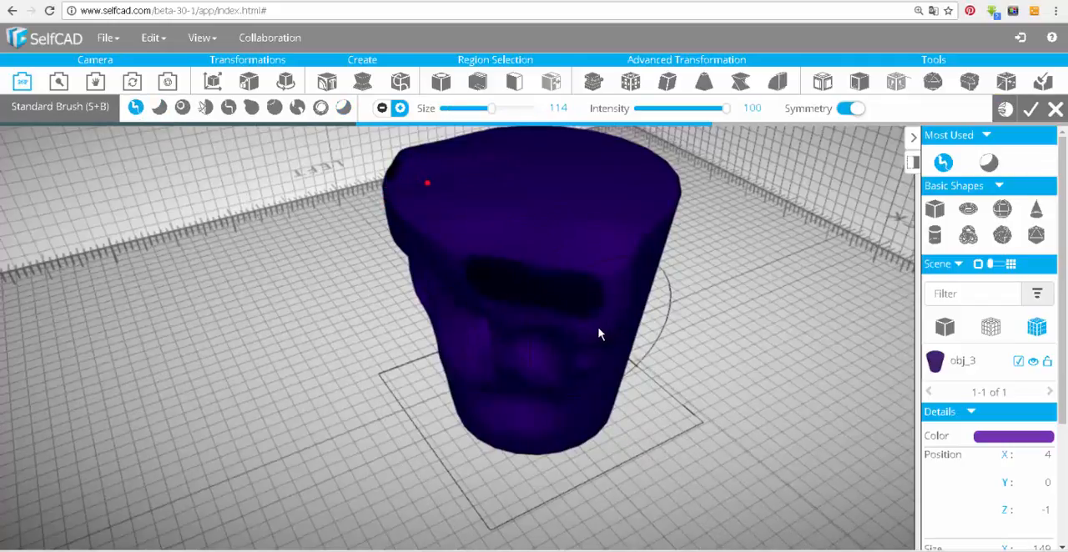
pyautogui.moveTo(555, 328); pyautogui.dragTo(503, 329)
pyautogui.moveTo(330, 332); pyautogui.dragTo(338, 300)
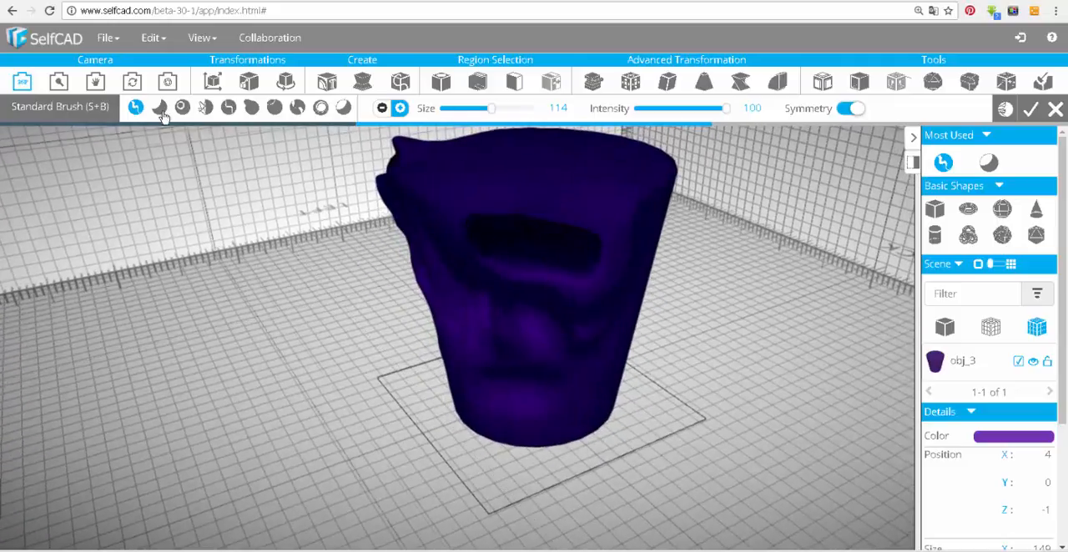
pyautogui.click(249, 109)
pyautogui.moveTo(238, 147)
pyautogui.mouseDown()
pyautogui.moveTo(358, 317)
pyautogui.moveTo(459, 311)
pyautogui.moveTo(325, 382)
pyautogui.moveTo(340, 350)
pyautogui.moveTo(328, 315)
pyautogui.moveTo(247, 286)
pyautogui.mouseUp()
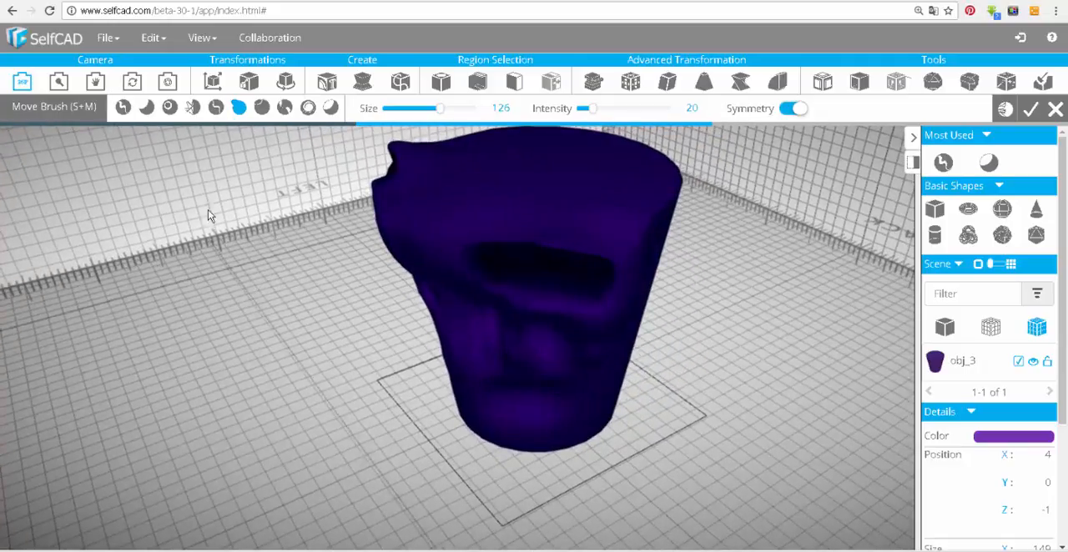
# Smooth the surface below and around the masked band with the Smooth Brush at size 74 and intensity 51.
pyautogui.click(191, 108)
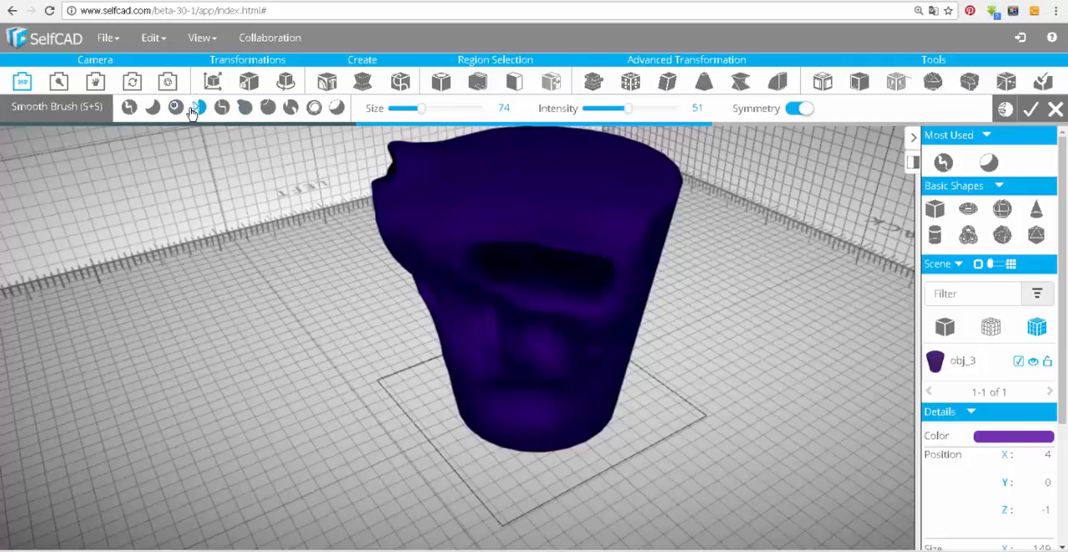
pyautogui.moveTo(281, 293)
pyautogui.mouseDown()
pyautogui.moveTo(389, 267)
pyautogui.moveTo(563, 265)
pyautogui.moveTo(583, 247)
pyautogui.mouseUp()
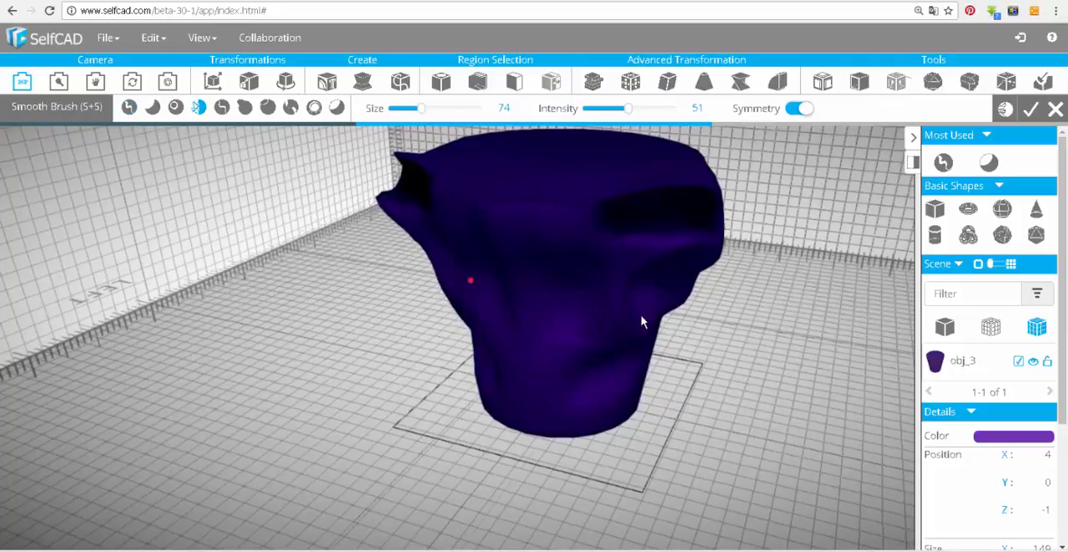
pyautogui.moveTo(642, 321); pyautogui.dragTo(594, 355)
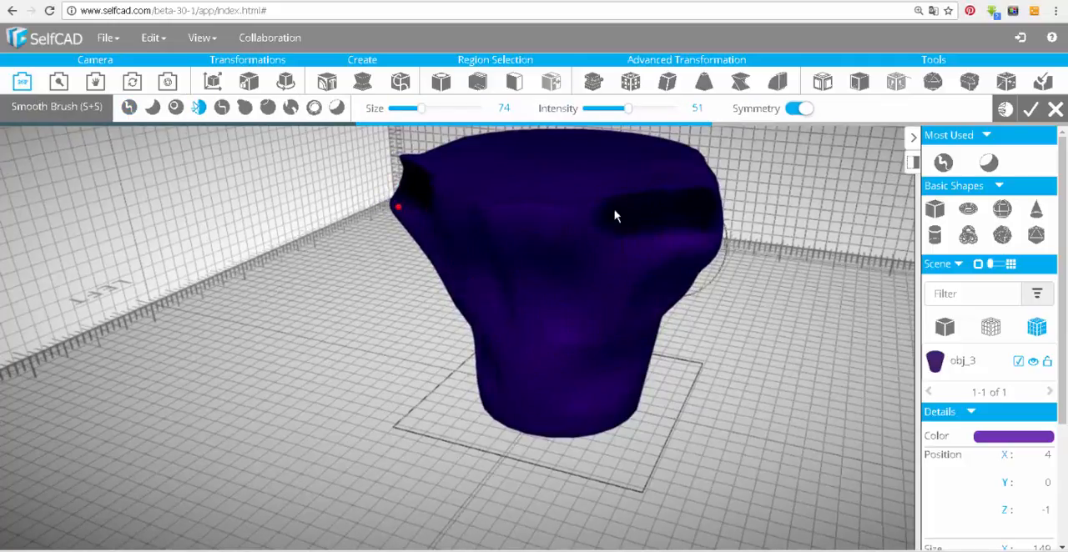
pyautogui.moveTo(378, 334)
pyautogui.mouseDown()
pyautogui.moveTo(348, 309)
pyautogui.moveTo(262, 412)
pyautogui.moveTo(289, 282)
pyautogui.mouseUp()
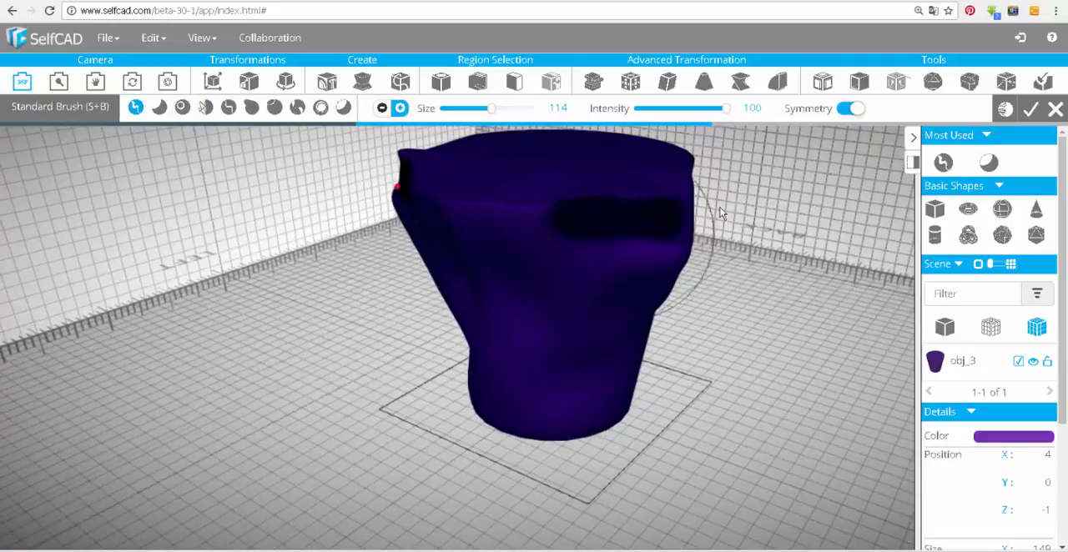
# Rebuild the sculpted mesh and build up large rounded bulges near the rim and base with the Standard Brush at size 114, intensity 100.
pyautogui.click(1005, 112)
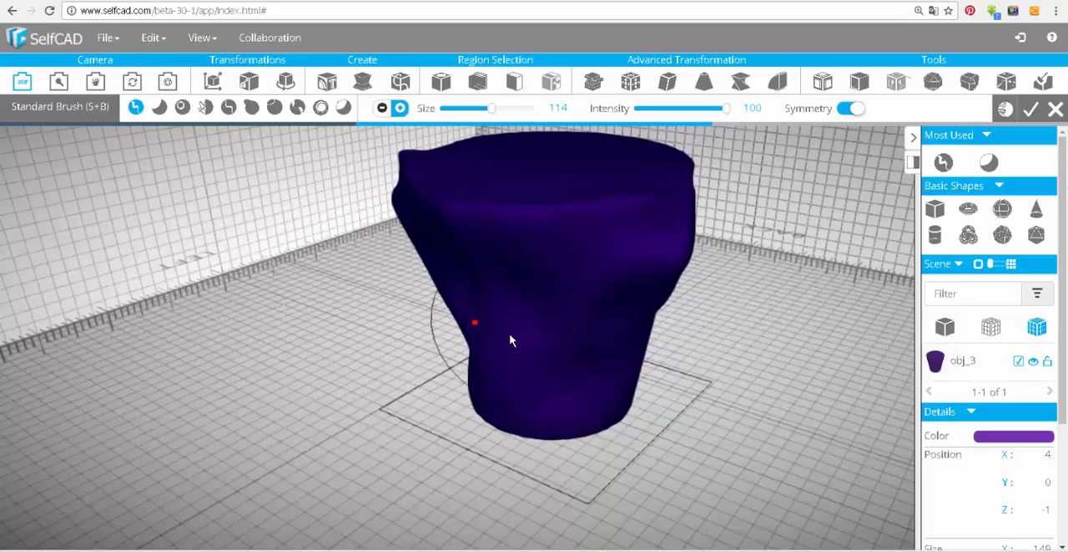
pyautogui.moveTo(410, 323); pyautogui.dragTo(532, 364)
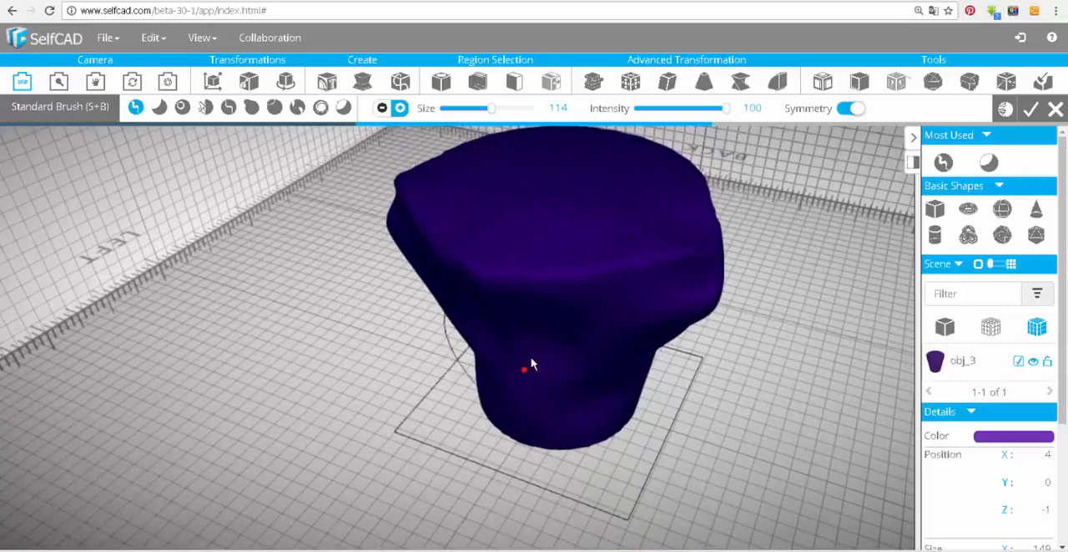
pyautogui.moveTo(553, 311); pyautogui.dragTo(540, 349)
pyautogui.moveTo(355, 360); pyautogui.dragTo(342, 322)
pyautogui.moveTo(510, 385)
pyautogui.mouseDown()
pyautogui.moveTo(459, 370)
pyautogui.moveTo(420, 377)
pyautogui.mouseUp()
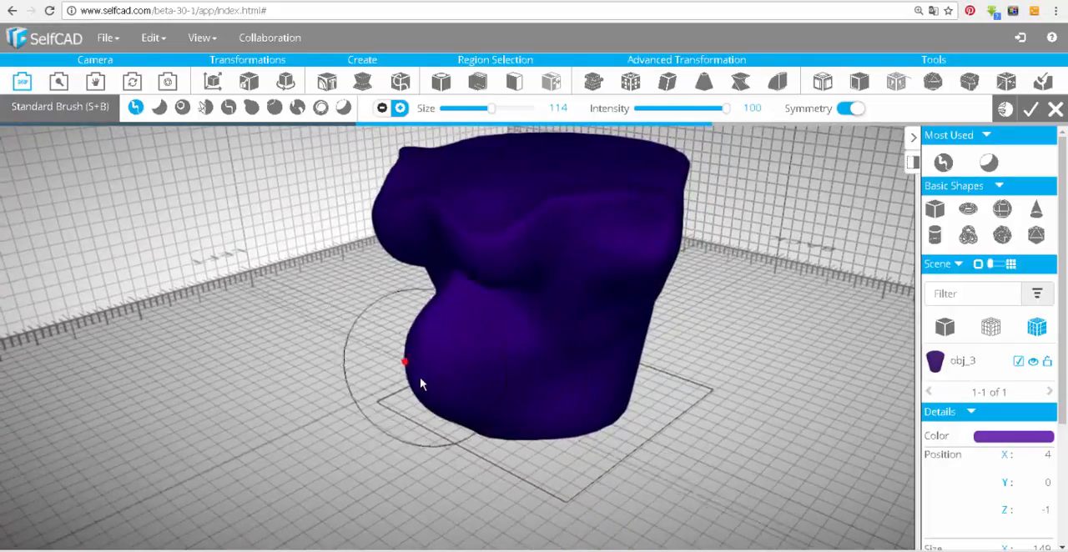
pyautogui.moveTo(310, 370); pyautogui.dragTo(538, 473)
pyautogui.moveTo(572, 440); pyautogui.dragTo(733, 449)
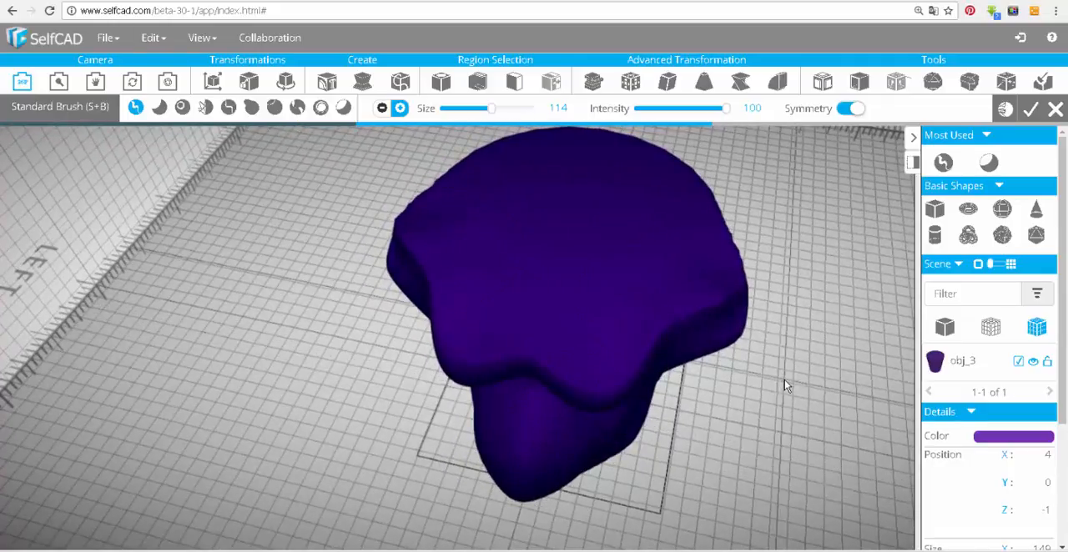
pyautogui.moveTo(749, 409)
pyautogui.mouseDown()
pyautogui.moveTo(632, 292)
pyautogui.moveTo(475, 300)
pyautogui.moveTo(693, 305)
pyautogui.moveTo(442, 424)
pyautogui.moveTo(287, 303)
pyautogui.mouseUp()
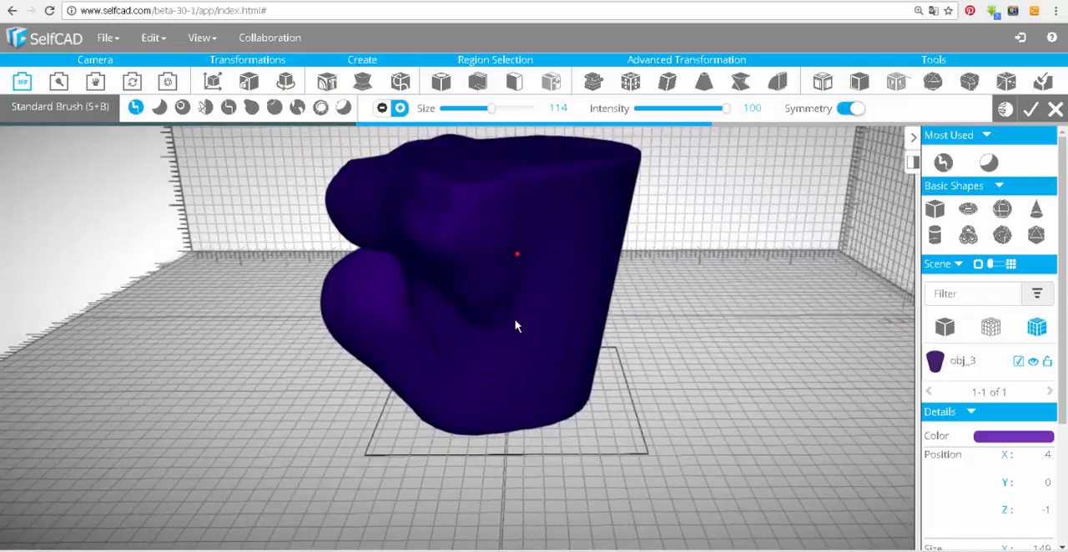
pyautogui.moveTo(701, 309)
pyautogui.mouseDown()
pyautogui.moveTo(678, 438)
pyautogui.moveTo(725, 394)
pyautogui.mouseUp()
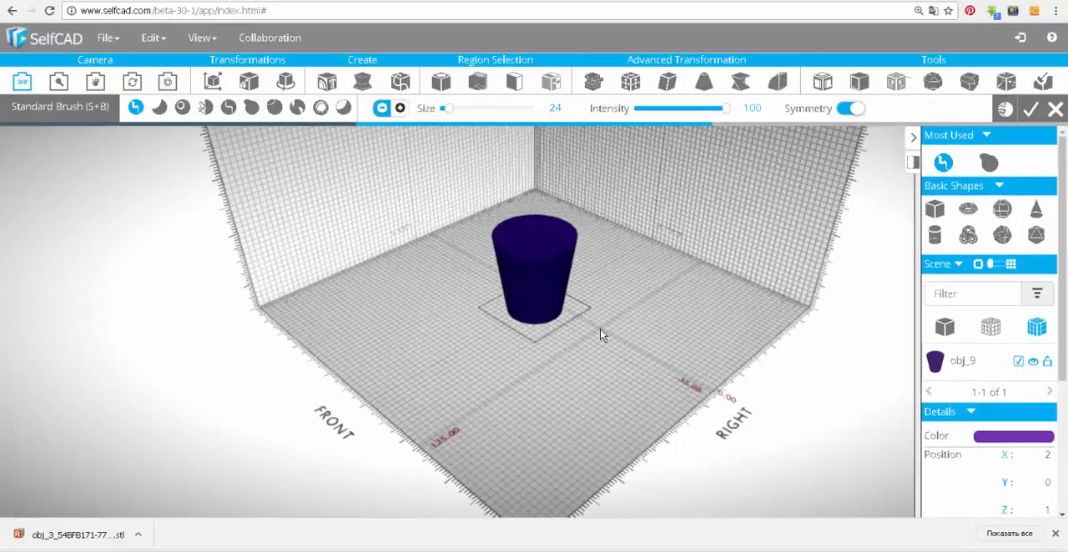
pyautogui.scroll(6, 603, 335)
pyautogui.moveTo(458, 302); pyautogui.dragTo(458, 401, button='right')
pyautogui.moveTo(167, 81)
pyautogui.click(165, 155)
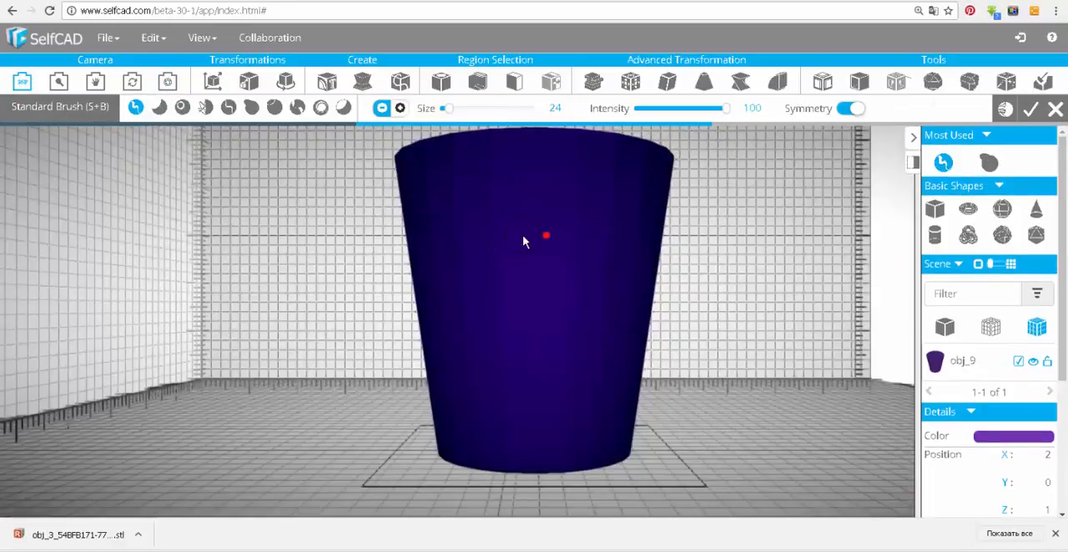
# Raise one small bump below the cup's rim and another near its base with the Inflate Brush at size 42 and intensity 100.
pyautogui.click(167, 201)
pyautogui.hotkey('s', 'i')
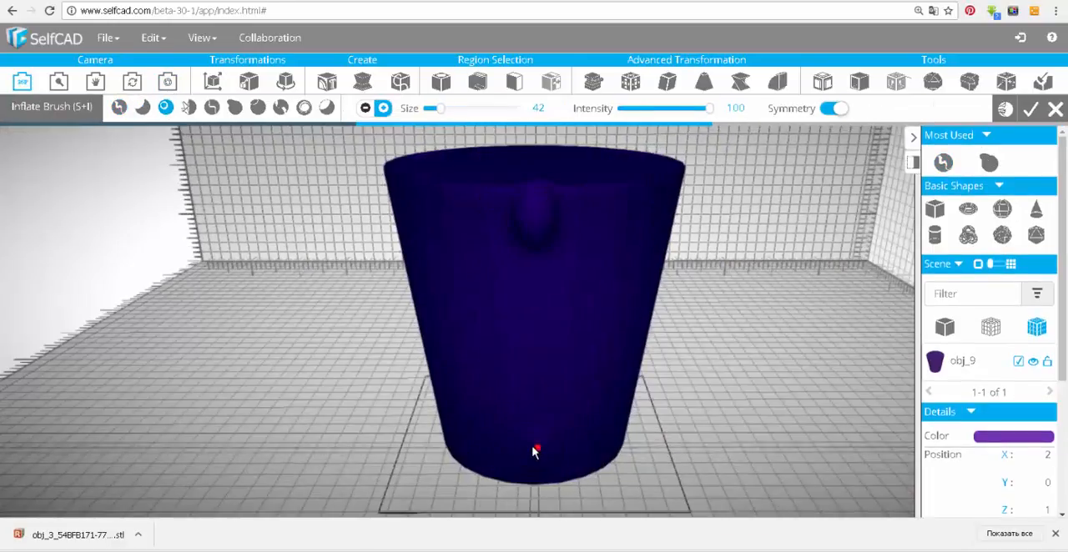
pyautogui.click(535, 452)
pyautogui.moveTo(535, 451); pyautogui.dragTo(642, 435, button='right')
pyautogui.moveTo(660, 356); pyautogui.dragTo(588, 392, button='right')
pyautogui.click(579, 262)
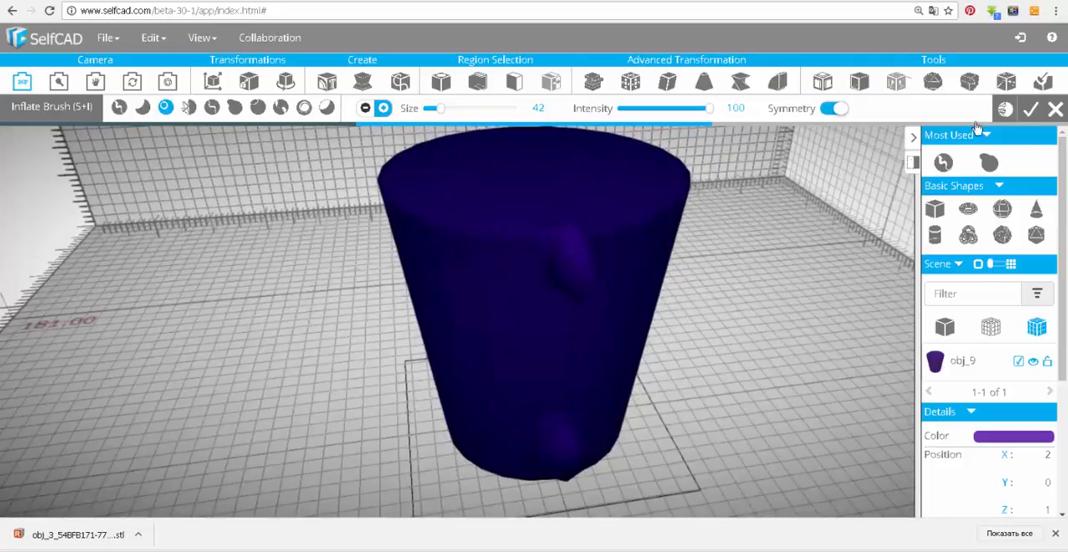
# Rebuild the mesh and pull both bumps outward into upper and lower handle arms with the Move Brush at size 77 and intensity 20.
pyautogui.click(1005, 108)
pyautogui.moveTo(331, 320); pyautogui.dragTo(408, 251, button='right')
pyautogui.moveTo(711, 394)
pyautogui.mouseDown(button='right')
pyautogui.moveTo(658, 309)
pyautogui.moveTo(565, 309)
pyautogui.mouseUp(button='right')
pyautogui.hotkey('s', 'm')
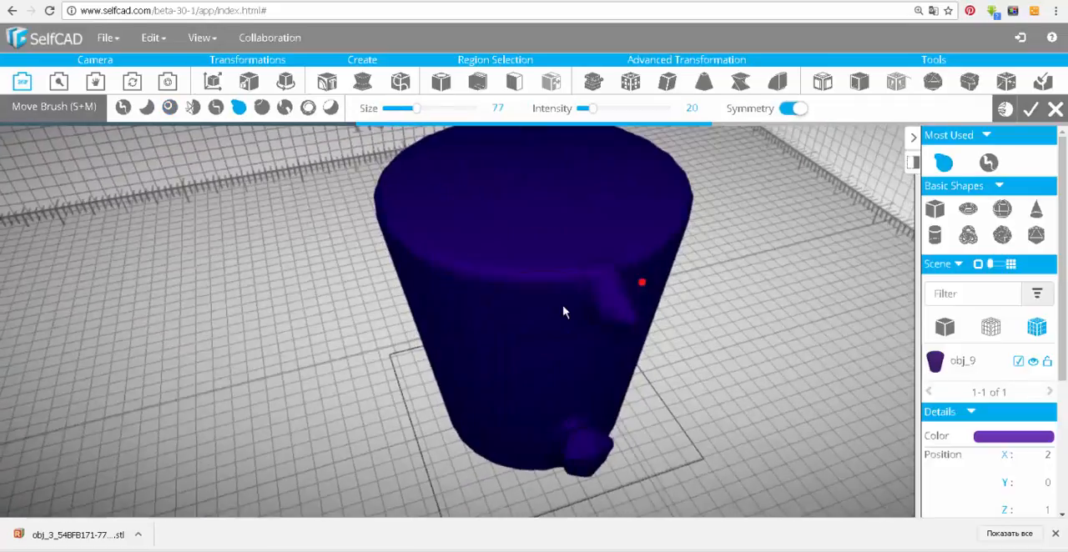
pyautogui.moveTo(618, 300); pyautogui.dragTo(639, 344)
pyautogui.moveTo(733, 337)
pyautogui.mouseDown(button='right')
pyautogui.moveTo(443, 396)
pyautogui.moveTo(133, 322)
pyautogui.mouseUp(button='right')
pyautogui.moveTo(319, 239); pyautogui.dragTo(254, 382)
pyautogui.moveTo(138, 319)
pyautogui.mouseDown(button='right')
pyautogui.moveTo(484, 374)
pyautogui.moveTo(179, 371)
pyautogui.mouseUp(button='right')
pyautogui.moveTo(389, 381); pyautogui.dragTo(176, 340)
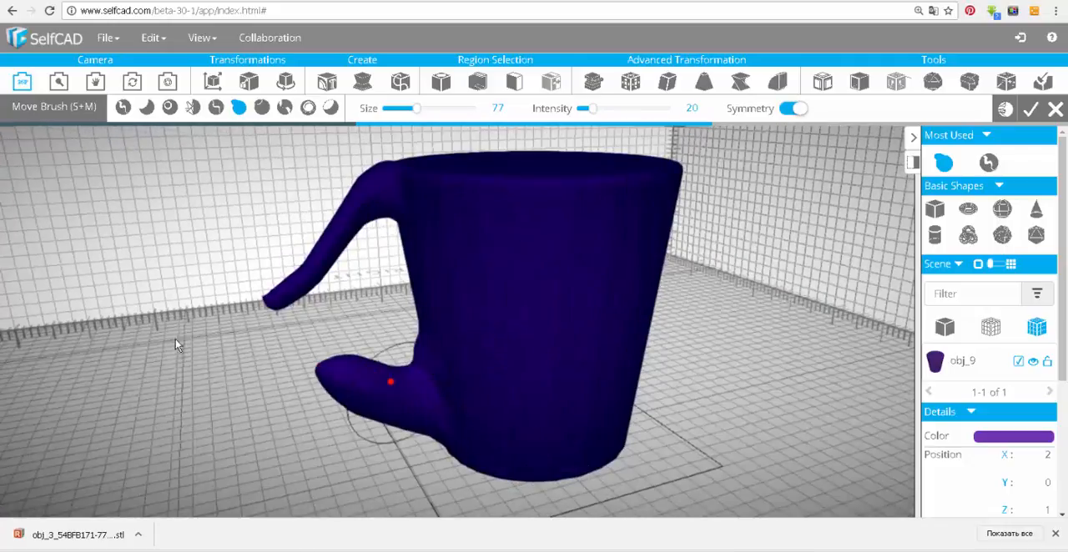
# Bend the lower handle arm up to meet the upper one and pull the joint outward with the Move Brush to form a closed handle.
pyautogui.moveTo(334, 375)
pyautogui.mouseDown()
pyautogui.moveTo(260, 343)
pyautogui.moveTo(259, 287)
pyautogui.mouseUp()
pyautogui.moveTo(371, 423); pyautogui.dragTo(283, 325)
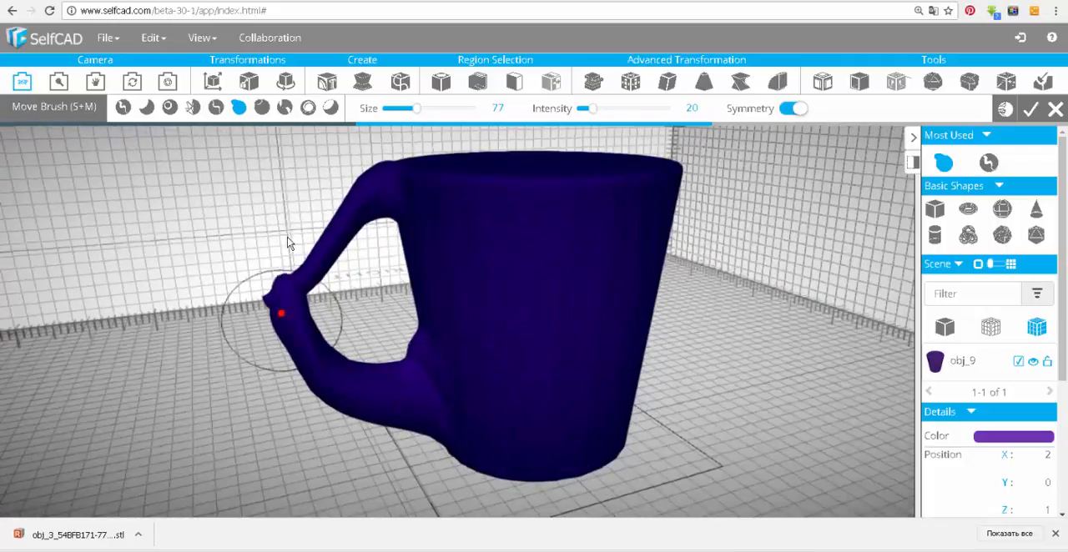
pyautogui.moveTo(306, 267); pyautogui.dragTo(217, 244)
pyautogui.moveTo(292, 317); pyautogui.dragTo(230, 287)
pyautogui.moveTo(217, 250); pyautogui.dragTo(389, 363, button='right')
pyautogui.moveTo(383, 383); pyautogui.dragTo(450, 382)
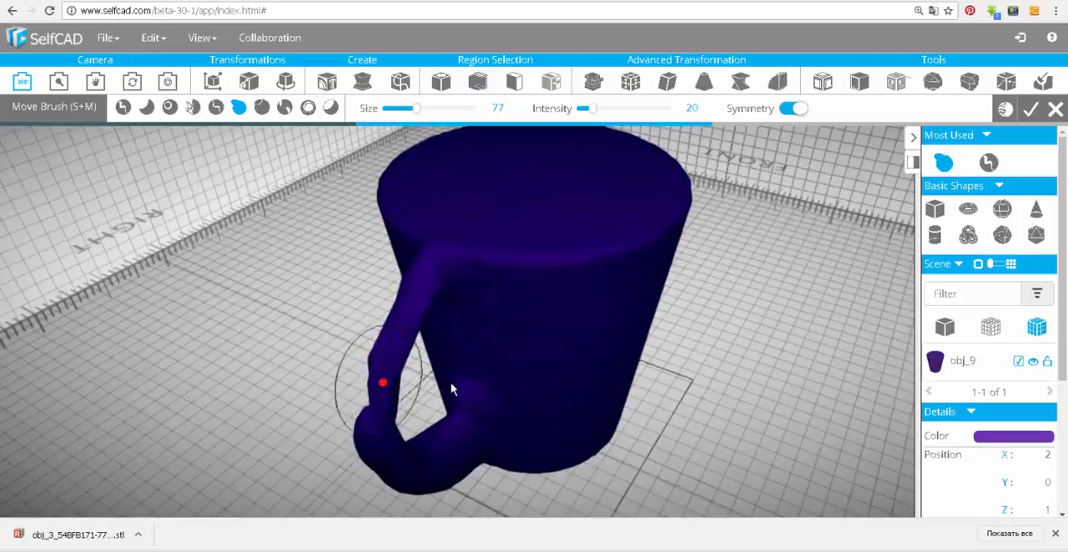
# Refine the handle by rebuilding its mesh and evening out its thickness with the Inflate and Smooth Brushes.
pyautogui.click(1005, 109)
pyautogui.moveTo(208, 393)
pyautogui.mouseDown(button='right')
pyautogui.moveTo(136, 291)
pyautogui.moveTo(180, 367)
pyautogui.mouseUp(button='right')
pyautogui.moveTo(386, 312)
pyautogui.mouseDown()
pyautogui.moveTo(324, 288)
pyautogui.moveTo(366, 359)
pyautogui.mouseUp()
pyautogui.click(169, 107)
pyautogui.moveTo(191, 392)
pyautogui.mouseDown(button='right')
pyautogui.moveTo(127, 313)
pyautogui.moveTo(196, 384)
pyautogui.mouseUp(button='right')
pyautogui.click(1005, 110)
pyautogui.moveTo(180, 459)
pyautogui.mouseDown(button='right')
pyautogui.moveTo(219, 380)
pyautogui.moveTo(342, 409)
pyautogui.mouseUp(button='right')
pyautogui.click(188, 108)
pyautogui.click(170, 108)
pyautogui.moveTo(217, 367); pyautogui.dragTo(342, 359, button='right')
# Flatten the side of the handle with the Flatten Brush at size 36 and intensity 20.
pyautogui.click(143, 108)
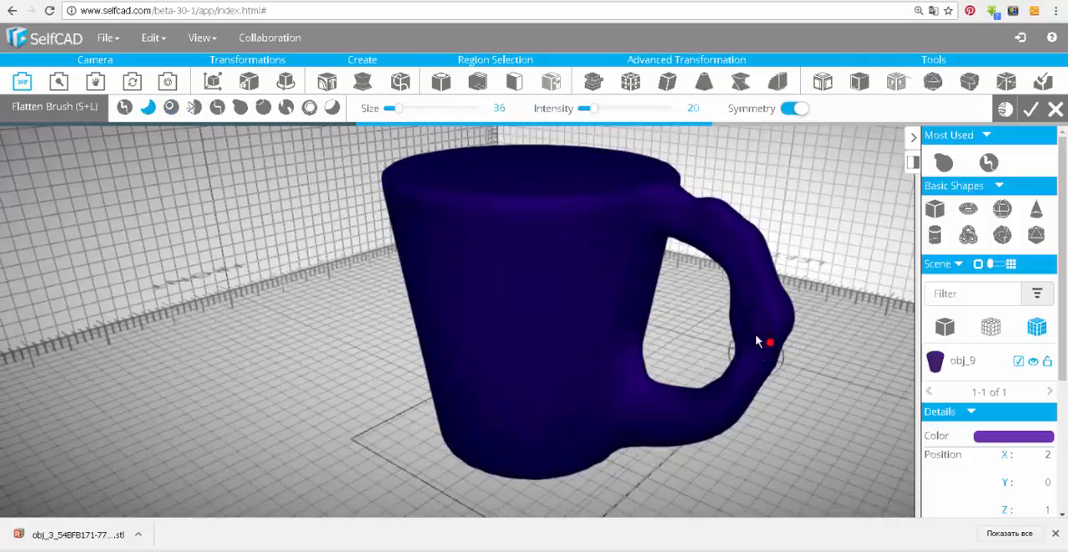
pyautogui.moveTo(758, 343); pyautogui.dragTo(221, 104, button='right')
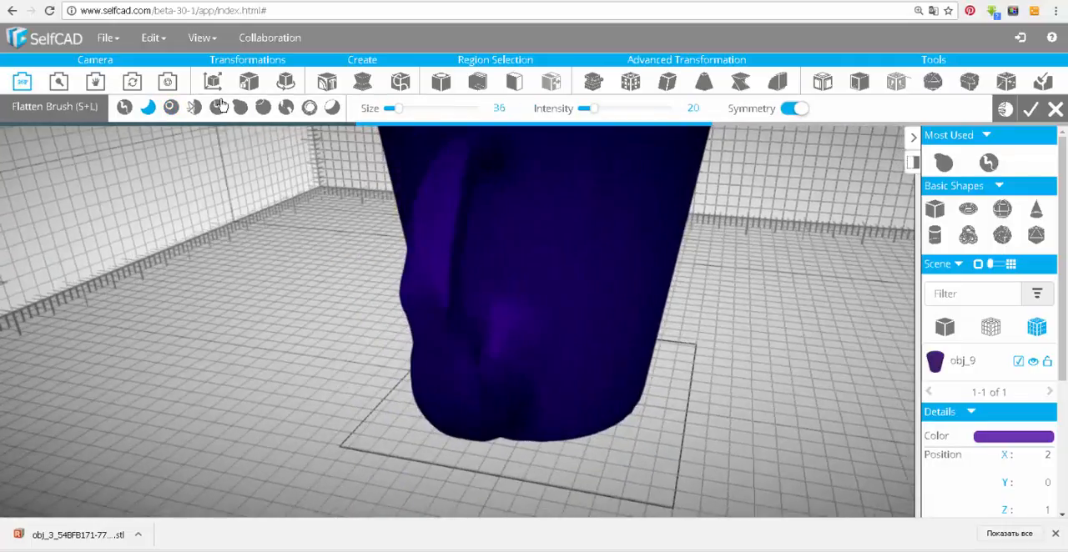
# Reshape the lower part of the handle with the Move Brush at size 77 and intensity 20.
pyautogui.click(240, 107)
pyautogui.moveTo(543, 358)
pyautogui.mouseDown(button='right')
pyautogui.moveTo(159, 364)
pyautogui.moveTo(303, 359)
pyautogui.moveTo(424, 472)
pyautogui.moveTo(529, 431)
pyautogui.moveTo(483, 401)
pyautogui.moveTo(461, 425)
pyautogui.moveTo(510, 455)
pyautogui.moveTo(406, 429)
pyautogui.moveTo(566, 377)
pyautogui.mouseUp(button='right')
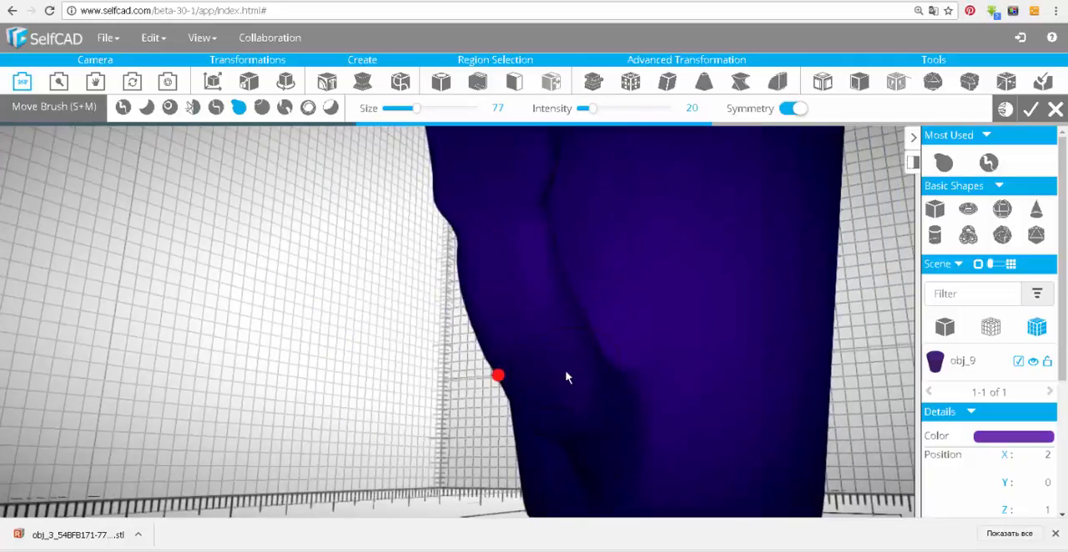
pyautogui.moveTo(410, 335); pyautogui.dragTo(484, 375, button='right')
# Flatten the uneven surfaces along the handle with the Flatten Brush at size 75 and intensity 20.
pyautogui.press('s')
pyautogui.press('l')
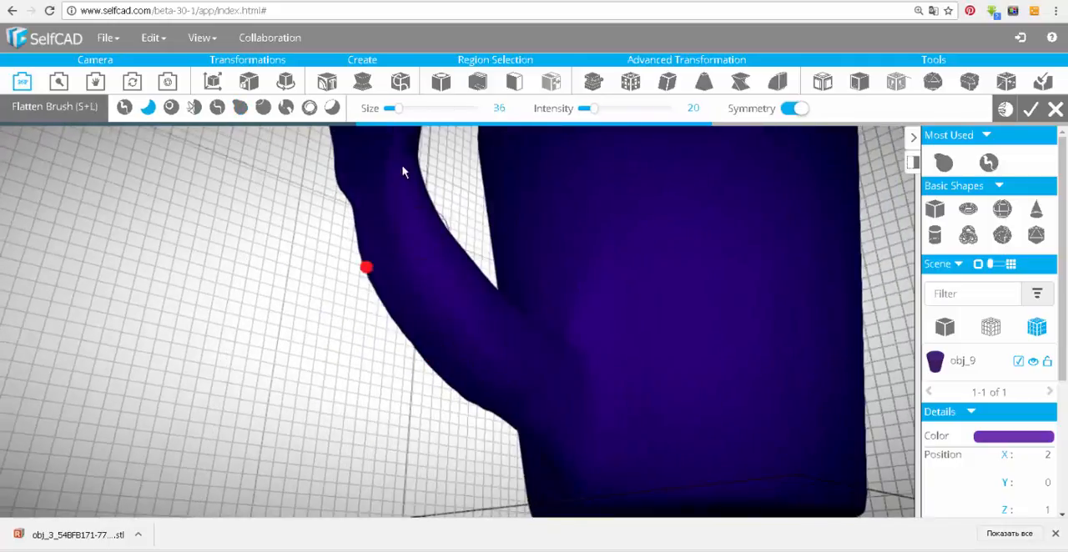
pyautogui.moveTo(436, 285); pyautogui.dragTo(584, 405, button='right')
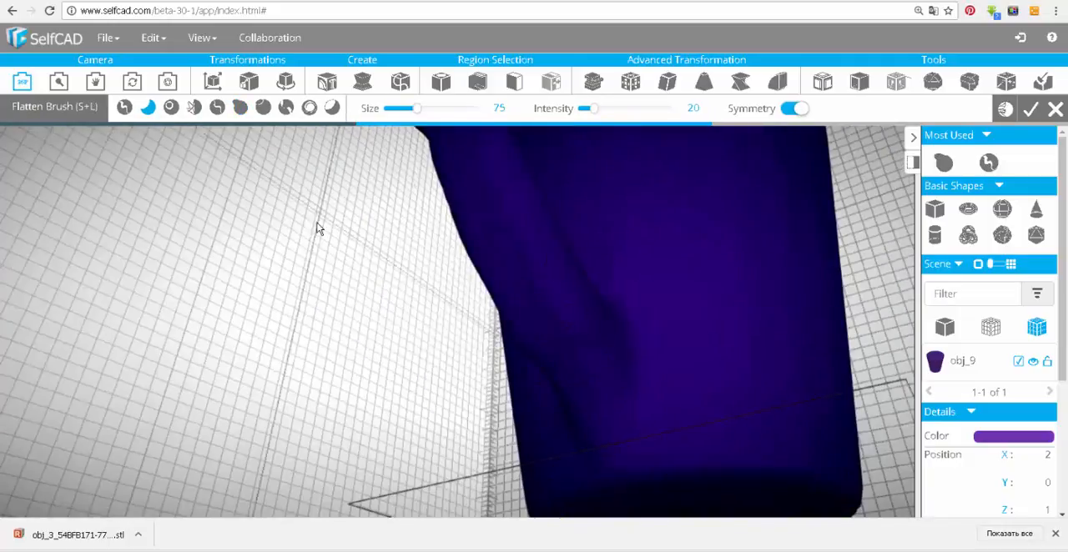
pyautogui.moveTo(317, 227)
pyautogui.mouseDown(button='right')
pyautogui.moveTo(272, 308)
pyautogui.moveTo(423, 338)
pyautogui.moveTo(315, 341)
pyautogui.moveTo(680, 371)
pyautogui.moveTo(434, 251)
pyautogui.mouseUp(button='right')
pyautogui.moveTo(409, 376)
pyautogui.mouseDown()
pyautogui.moveTo(527, 238)
pyautogui.moveTo(494, 211)
pyautogui.mouseUp()
pyautogui.click(142, 108)
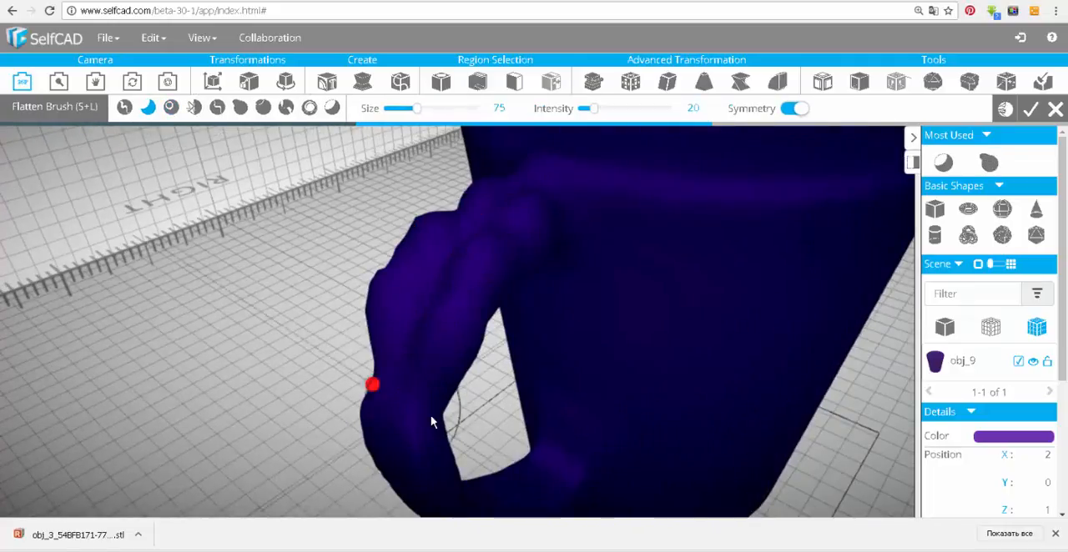
pyautogui.moveTo(431, 417); pyautogui.dragTo(417, 409)
pyautogui.moveTo(417, 409)
pyautogui.mouseDown(button='right')
pyautogui.moveTo(609, 456)
pyautogui.moveTo(389, 307)
pyautogui.mouseUp(button='right')
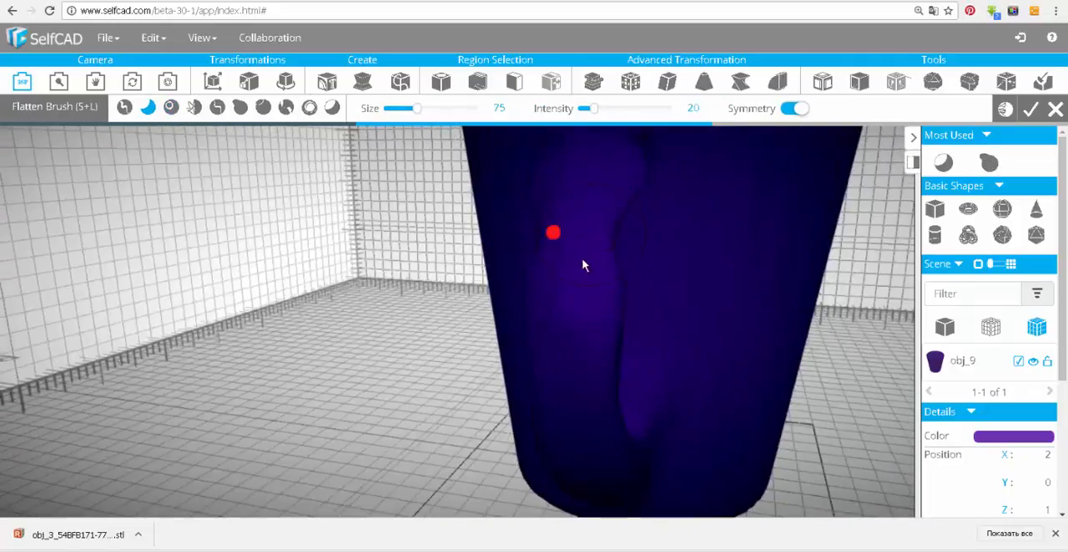
# Even out the remaining bumps on the handle with the Smooth Brush and the Flatten Brush.
pyautogui.click(332, 108)
pyautogui.moveTo(584, 265)
pyautogui.mouseDown(button='right')
pyautogui.moveTo(676, 358)
pyautogui.moveTo(238, 282)
pyautogui.mouseUp(button='right')
pyautogui.click(147, 107)
pyautogui.moveTo(400, 275); pyautogui.dragTo(353, 382)
pyautogui.moveTo(353, 382)
pyautogui.mouseDown(button='right')
pyautogui.moveTo(391, 151)
pyautogui.moveTo(346, 327)
pyautogui.moveTo(367, 363)
pyautogui.moveTo(255, 362)
pyautogui.moveTo(398, 328)
pyautogui.moveTo(174, 249)
pyautogui.moveTo(75, 180)
pyautogui.moveTo(596, 372)
pyautogui.moveTo(575, 367)
pyautogui.mouseUp(button='right')
# Adjust the handle's curve and its upper joint with the cup using the Move Brush at size 77 and intensity 20.
pyautogui.click(239, 108)
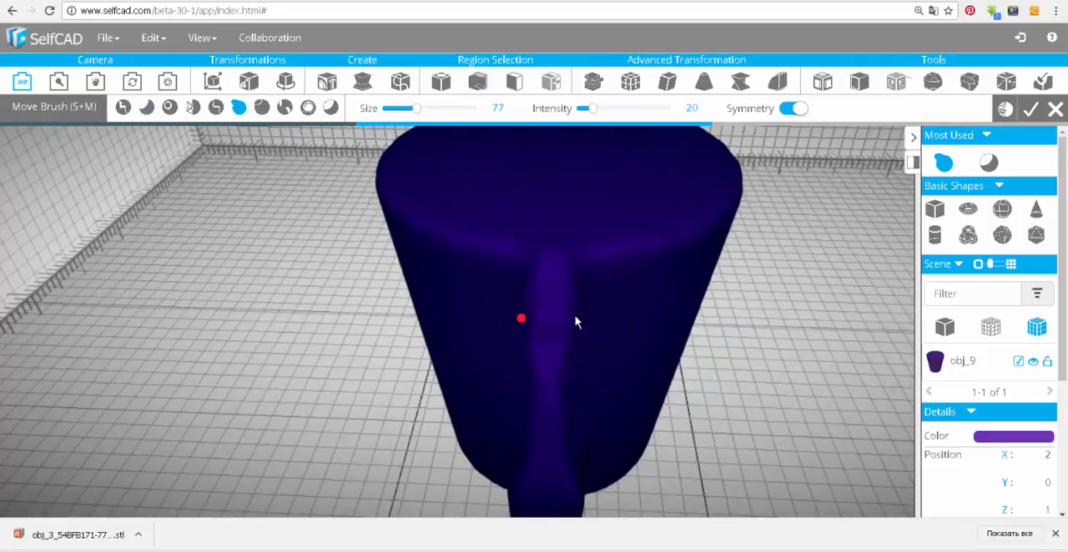
pyautogui.moveTo(345, 364); pyautogui.dragTo(763, 286, button='right')
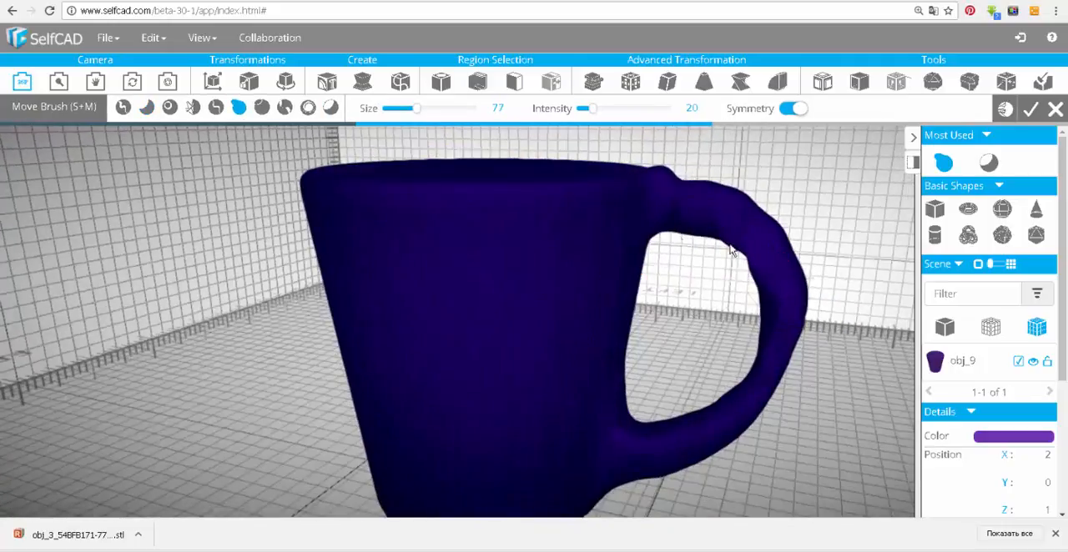
pyautogui.press('s')
pyautogui.press('s')
pyautogui.press('s')
pyautogui.press('m')
pyautogui.moveTo(747, 395)
pyautogui.mouseDown(button='right')
pyautogui.moveTo(205, 296)
pyautogui.moveTo(567, 350)
pyautogui.moveTo(587, 374)
pyautogui.mouseUp(button='right')
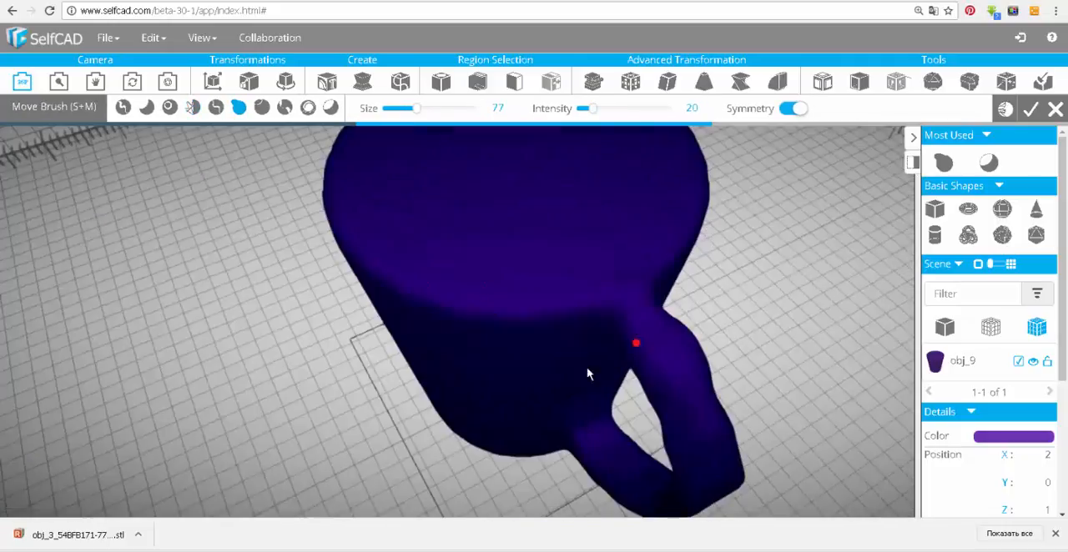
pyautogui.moveTo(601, 325); pyautogui.dragTo(404, 522, button='right')
pyautogui.moveTo(313, 444); pyautogui.dragTo(359, 417, button='right')
# Sculpt chevron-shaped relief on the upper front of the cup with the Inflate Brush at size 33 and intensity 100.
pyautogui.click(167, 82)
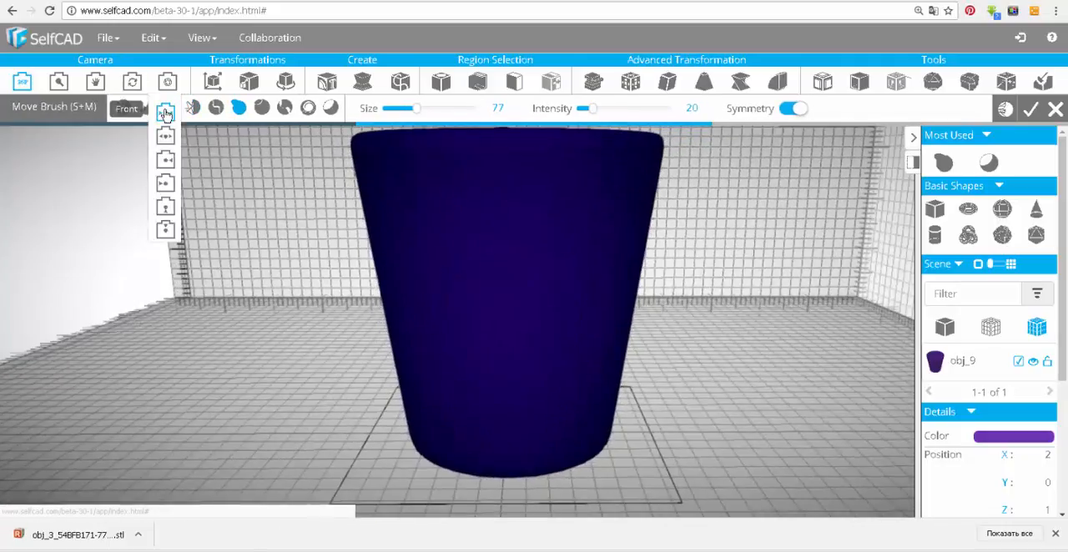
pyautogui.click(165, 114)
pyautogui.click(148, 109)
pyautogui.scroll(3, 501, 322)
pyautogui.click(169, 110)
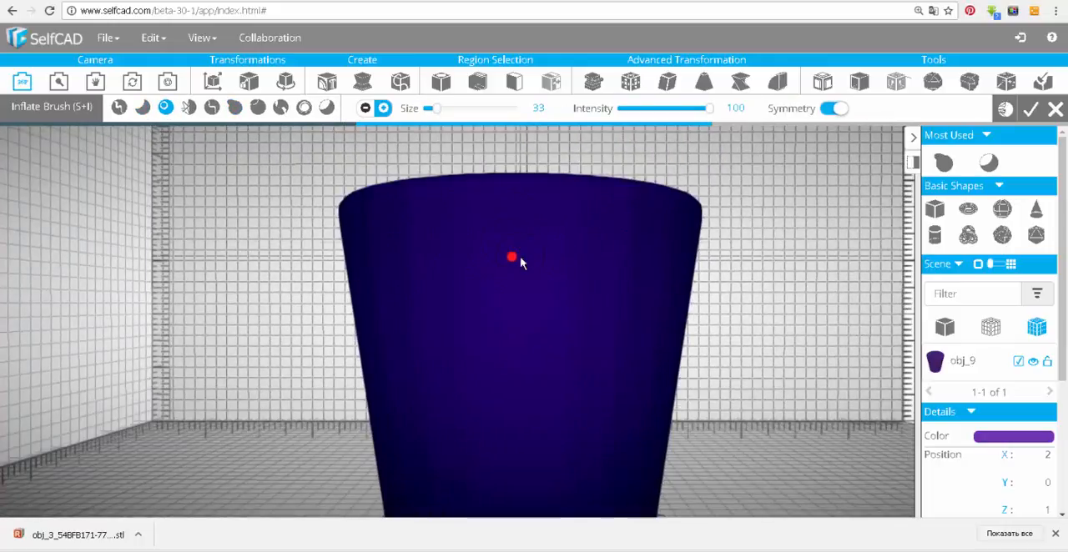
pyautogui.moveTo(755, 387); pyautogui.dragTo(755, 322, button='middle')
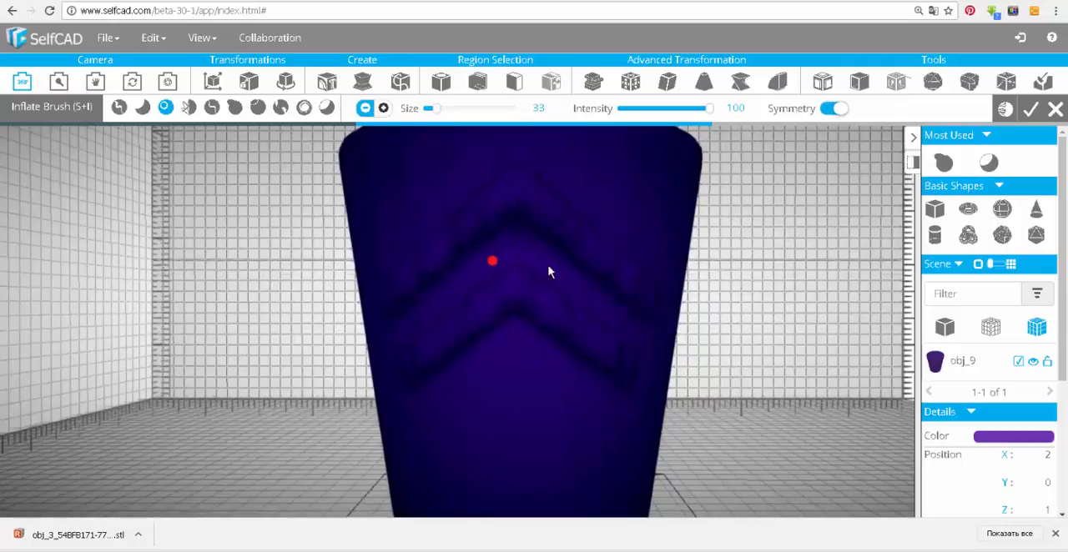
# Raise further chevrons and a vertical ridge on the cup's lower front with the Inflate Brush in add mode.
pyautogui.click(383, 109)
pyautogui.moveTo(559, 395); pyautogui.dragTo(557, 306, button='middle')
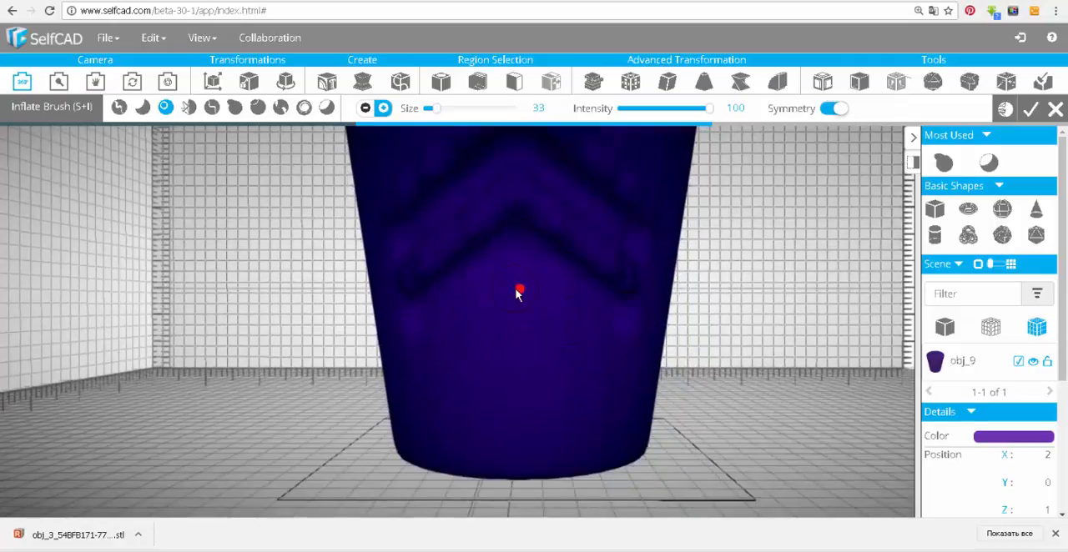
pyautogui.moveTo(522, 377); pyautogui.dragTo(581, 433)
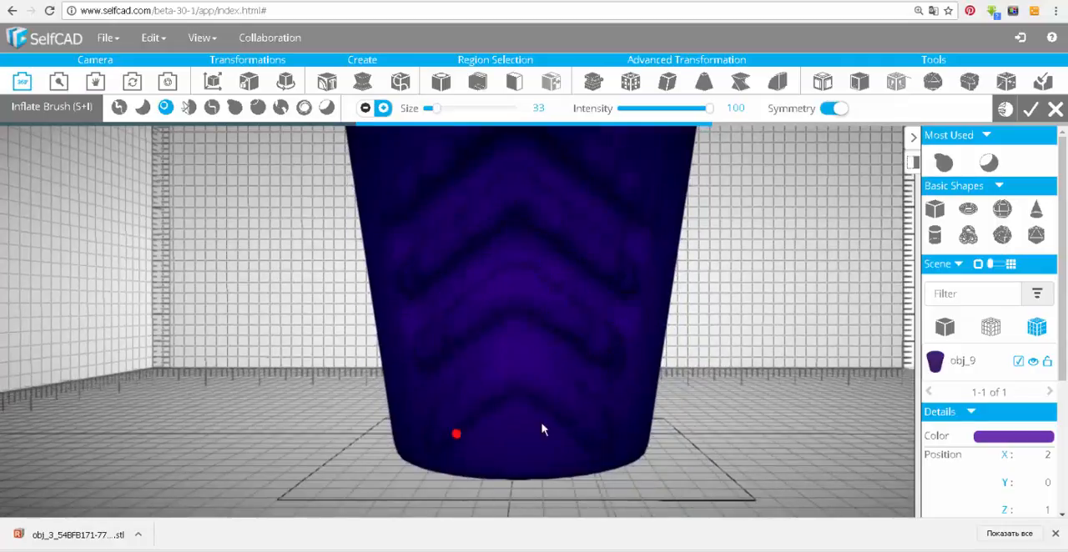
pyautogui.moveTo(524, 417); pyautogui.dragTo(526, 447)
pyautogui.moveTo(531, 466); pyautogui.dragTo(473, 453, button='right')
pyautogui.moveTo(386, 401); pyautogui.dragTo(513, 367, button='right')
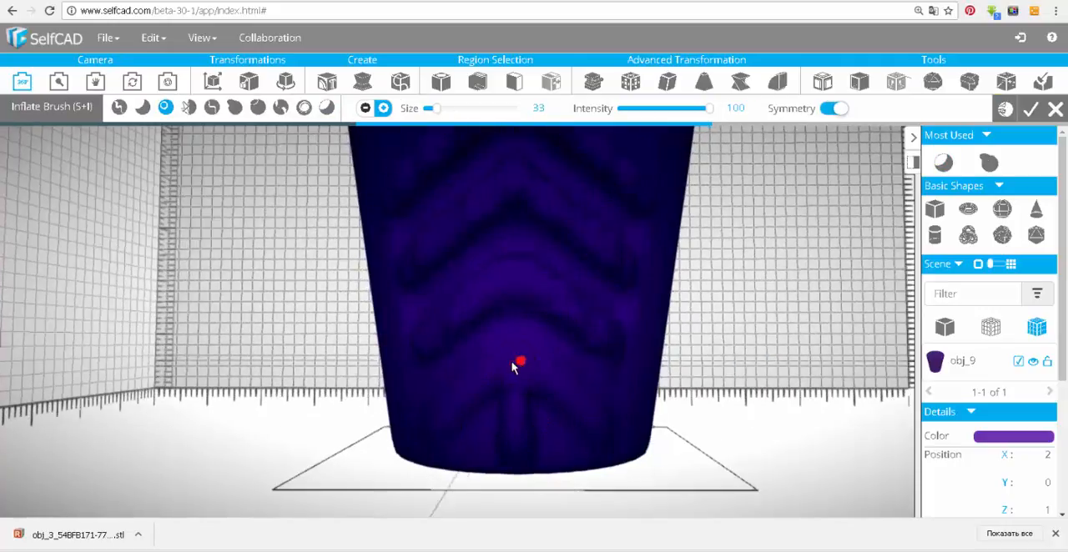
# Extend the relief around the side of the cup as raised curved bands with the Inflate Brush at size 33 and intensity 100.
pyautogui.moveTo(395, 416); pyautogui.dragTo(665, 409, button='right')
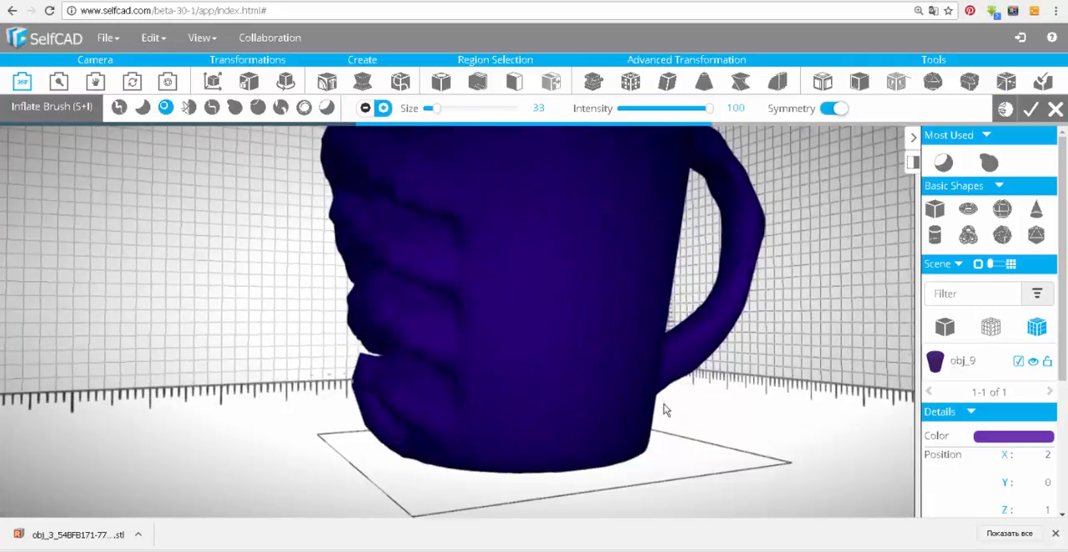
pyautogui.moveTo(263, 378)
pyautogui.mouseDown(button='right')
pyautogui.moveTo(703, 398)
pyautogui.moveTo(257, 367)
pyautogui.mouseUp(button='right')
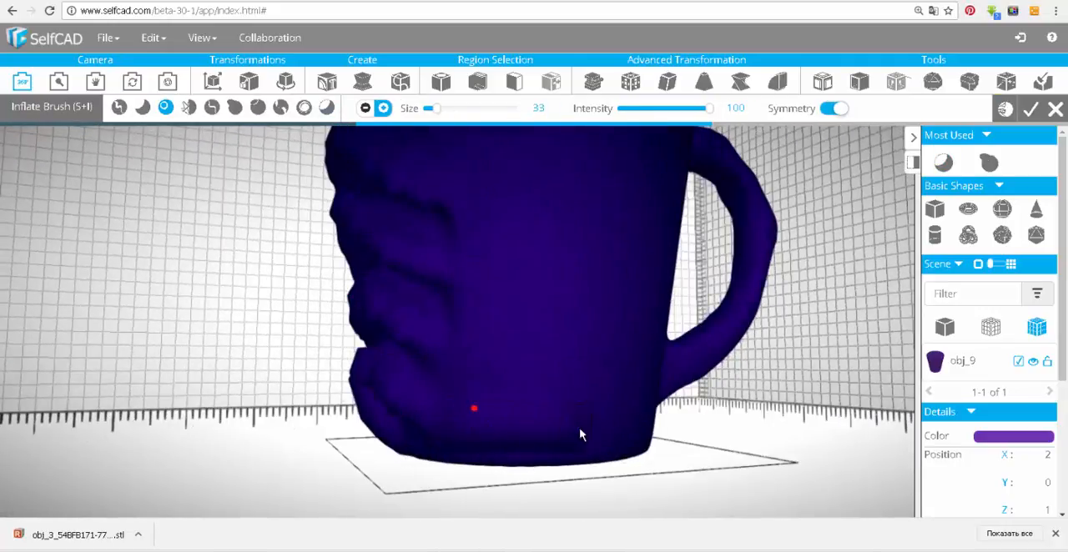
pyautogui.moveTo(581, 434); pyautogui.dragTo(414, 367, button='right')
pyautogui.moveTo(561, 355); pyautogui.dragTo(536, 339, button='right')
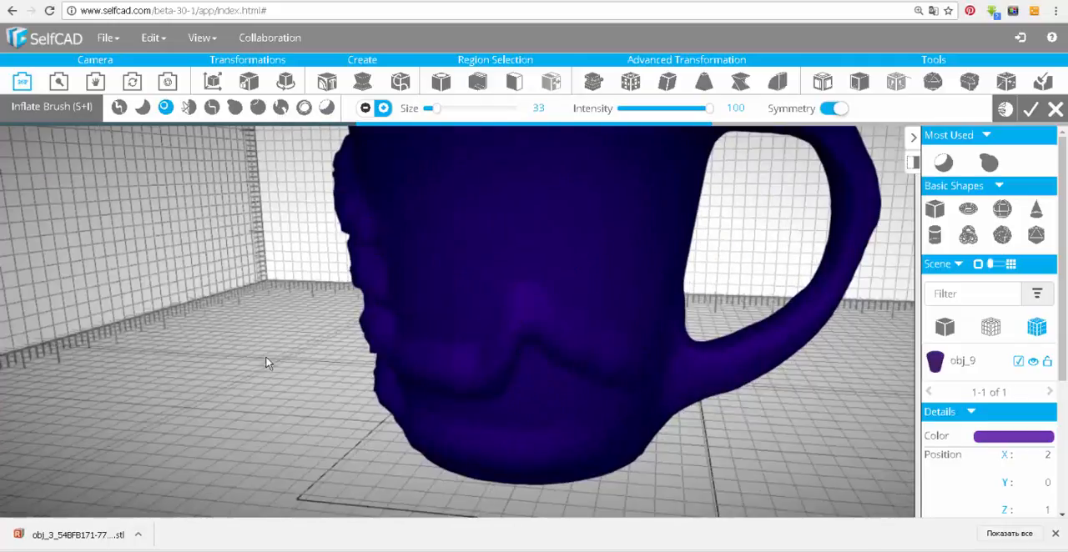
pyautogui.moveTo(267, 363); pyautogui.dragTo(530, 299, button='right')
pyautogui.moveTo(233, 288); pyautogui.dragTo(544, 277, button='right')
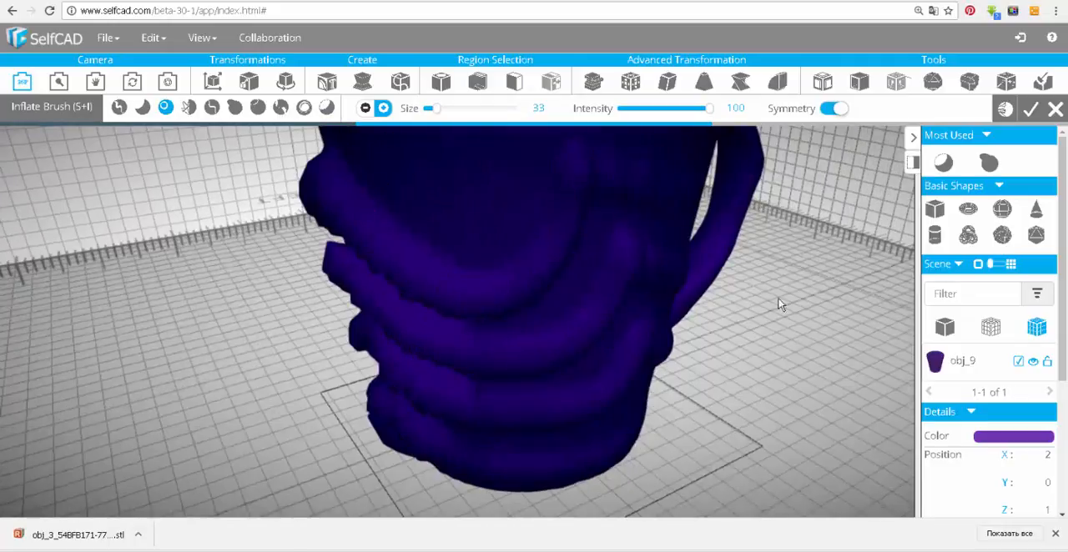
pyautogui.moveTo(778, 299)
pyautogui.mouseDown(button='right')
pyautogui.moveTo(325, 316)
pyautogui.moveTo(513, 248)
pyautogui.mouseUp(button='right')
# Carve grooves between the curved bands with the Inflate Brush in subtract mode at size 33 and intensity 100.
pyautogui.click(365, 108)
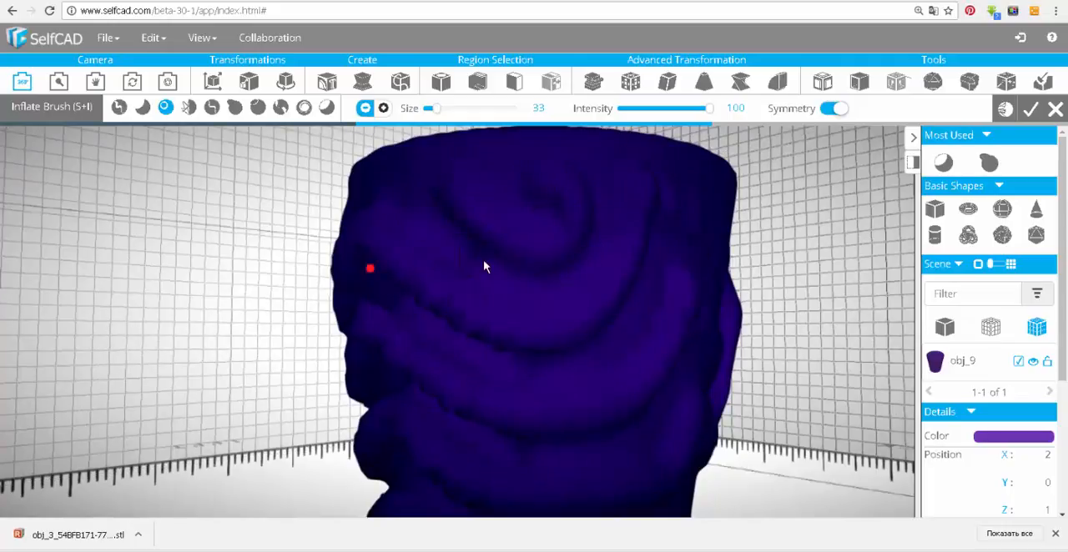
pyautogui.moveTo(467, 198); pyautogui.dragTo(433, 358, button='right')
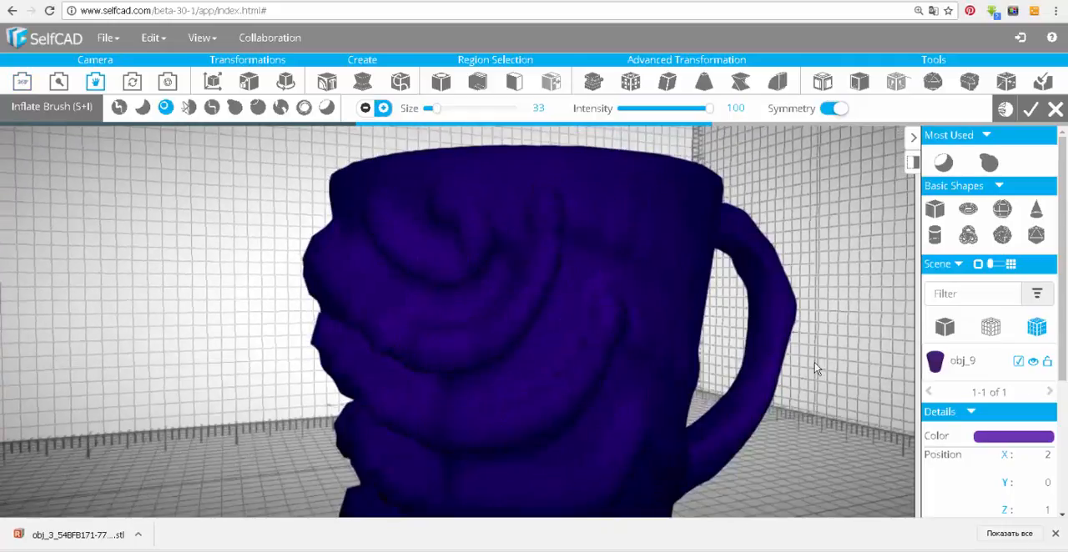
pyautogui.keyDown('ctrl'); pyautogui.moveTo(814, 363); pyautogui.dragTo(813, 262, button='right'); pyautogui.keyUp('ctrl')
pyautogui.moveTo(714, 501); pyautogui.dragTo(738, 450, button='right')
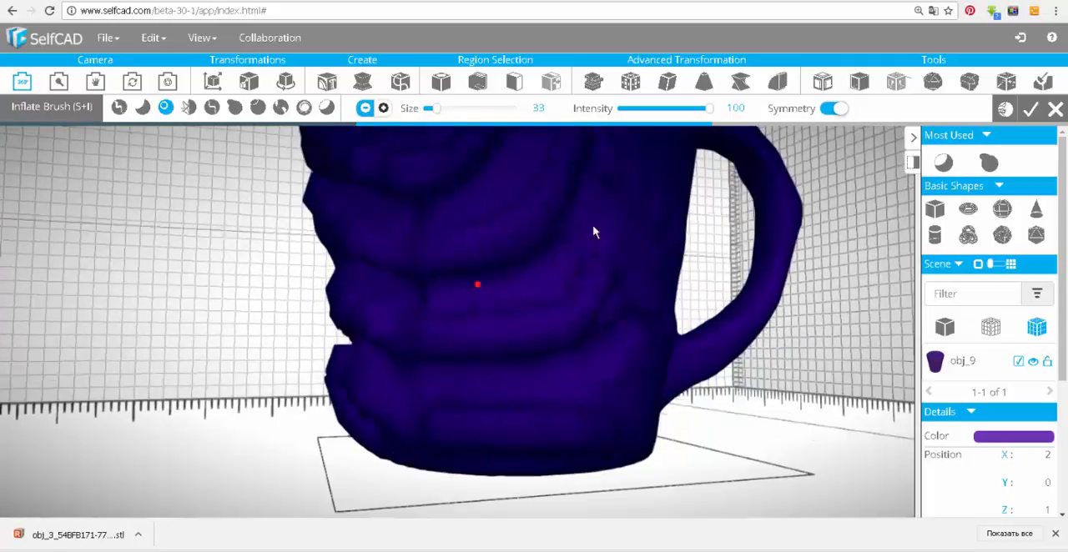
pyautogui.moveTo(593, 232); pyautogui.dragTo(709, 234, button='right')
pyautogui.moveTo(272, 305); pyautogui.dragTo(622, 288, button='right')
# Flatten the bands across the front of the cup with the Flatten Brush at size 50 and intensity 20.
pyautogui.click(143, 107)
pyautogui.keyDown('ctrl'); pyautogui.moveTo(567, 348); pyautogui.dragTo(492, 310, button='right'); pyautogui.keyUp('ctrl')
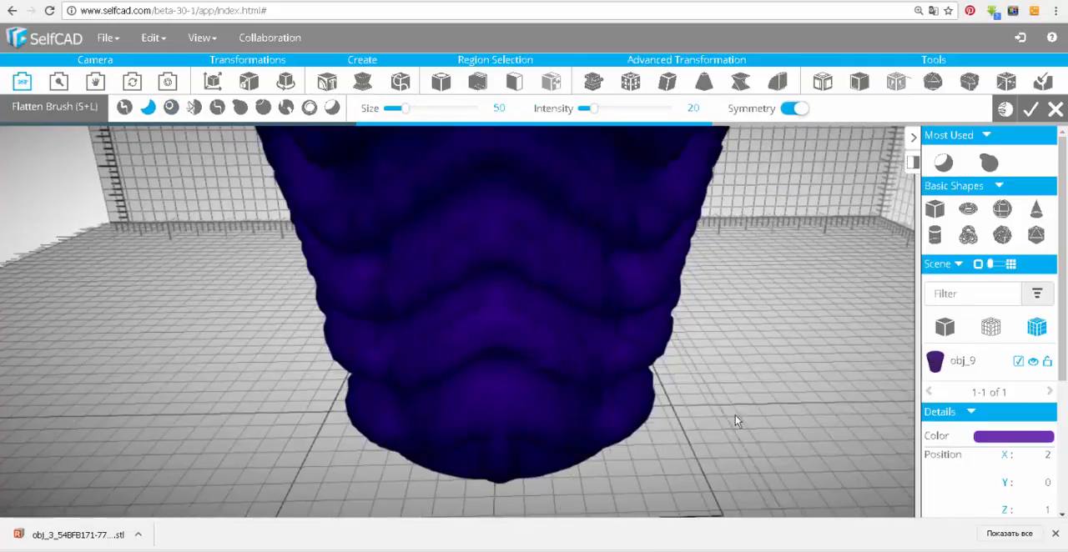
pyautogui.moveTo(736, 422); pyautogui.dragTo(734, 379)
pyautogui.moveTo(715, 360); pyautogui.dragTo(702, 441, button='right')
pyautogui.moveTo(492, 182); pyautogui.dragTo(484, 260, button='right')
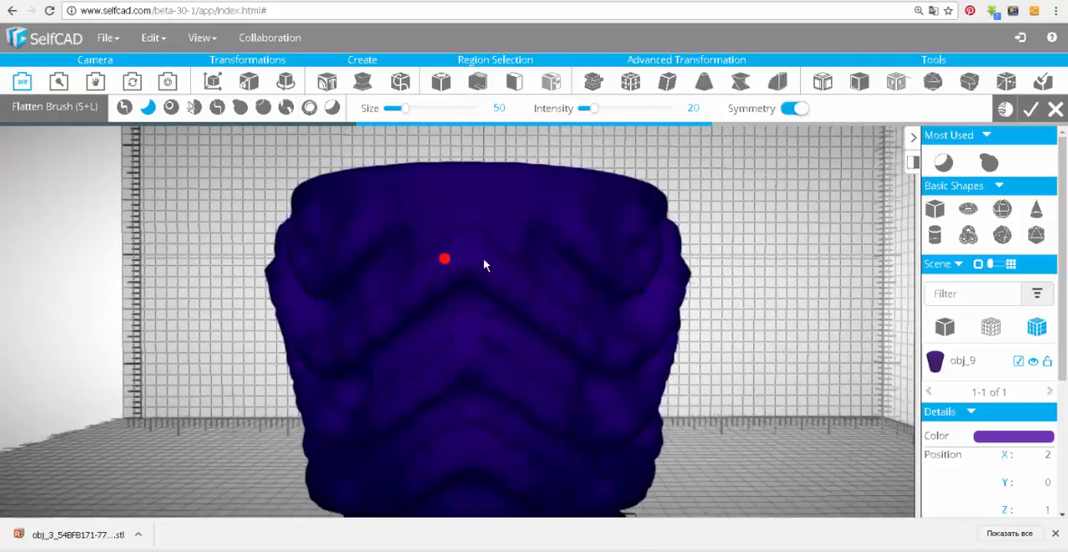
pyautogui.moveTo(724, 380)
pyautogui.mouseDown()
pyautogui.moveTo(509, 401)
pyautogui.moveTo(441, 443)
pyautogui.moveTo(525, 329)
pyautogui.moveTo(501, 350)
pyautogui.moveTo(495, 334)
pyautogui.moveTo(479, 334)
pyautogui.moveTo(400, 272)
pyautogui.moveTo(339, 292)
pyautogui.moveTo(656, 376)
pyautogui.moveTo(131, 381)
pyautogui.moveTo(369, 306)
pyautogui.moveTo(548, 414)
pyautogui.moveTo(545, 229)
pyautogui.mouseUp()
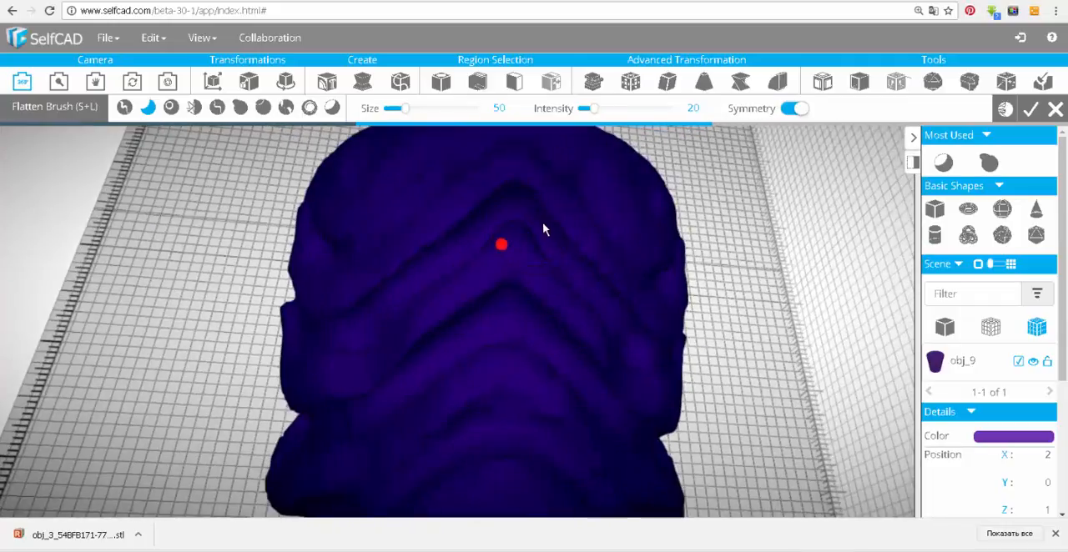
pyautogui.moveTo(596, 115); pyautogui.dragTo(591, 122)
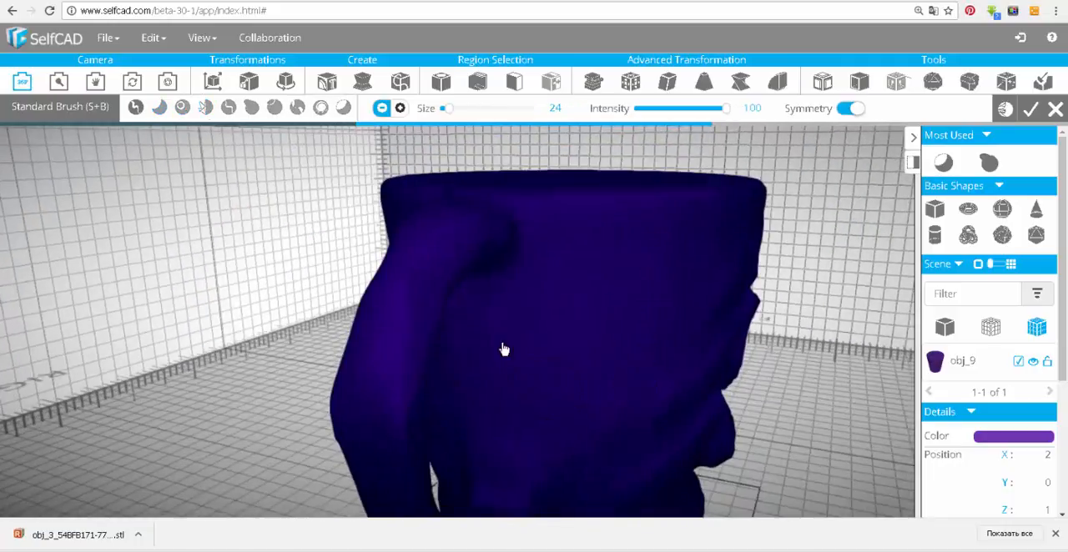
# Sculpt a swirl and lines beside the handle with the Standard Brush at size 24 and intensity 100, softening the swirl with the Flatten Brush at intensity 12.
pyautogui.click(400, 109)
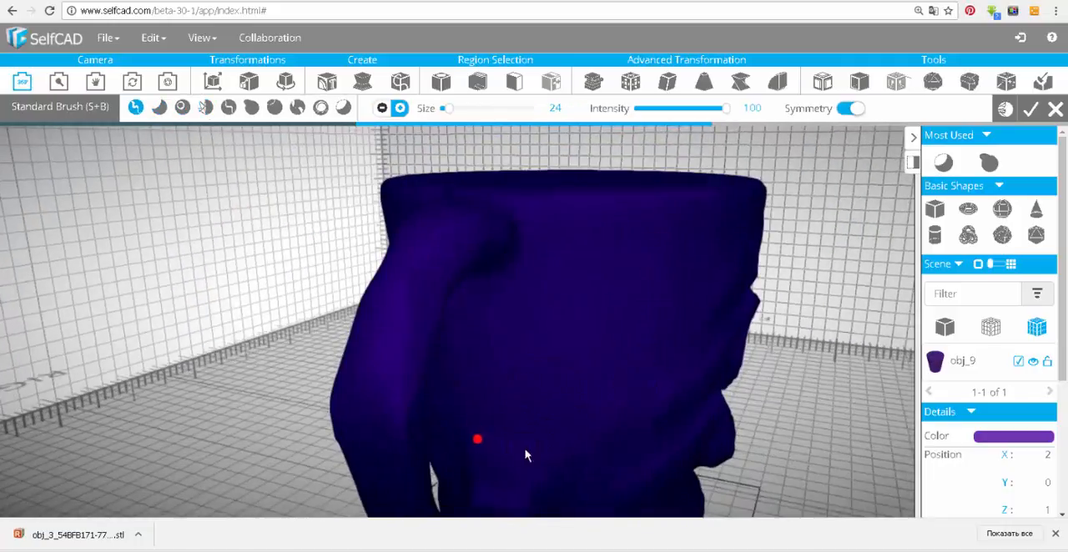
pyautogui.click(159, 109)
pyautogui.moveTo(632, 332)
pyautogui.mouseDown(button='right')
pyautogui.moveTo(303, 350)
pyautogui.moveTo(501, 334)
pyautogui.mouseUp(button='right')
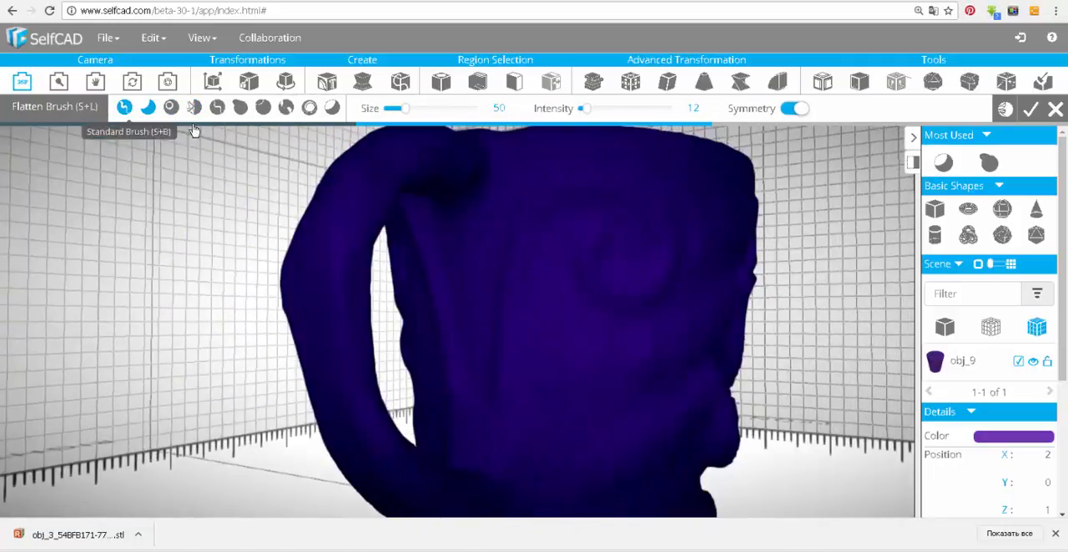
pyautogui.click(125, 108)
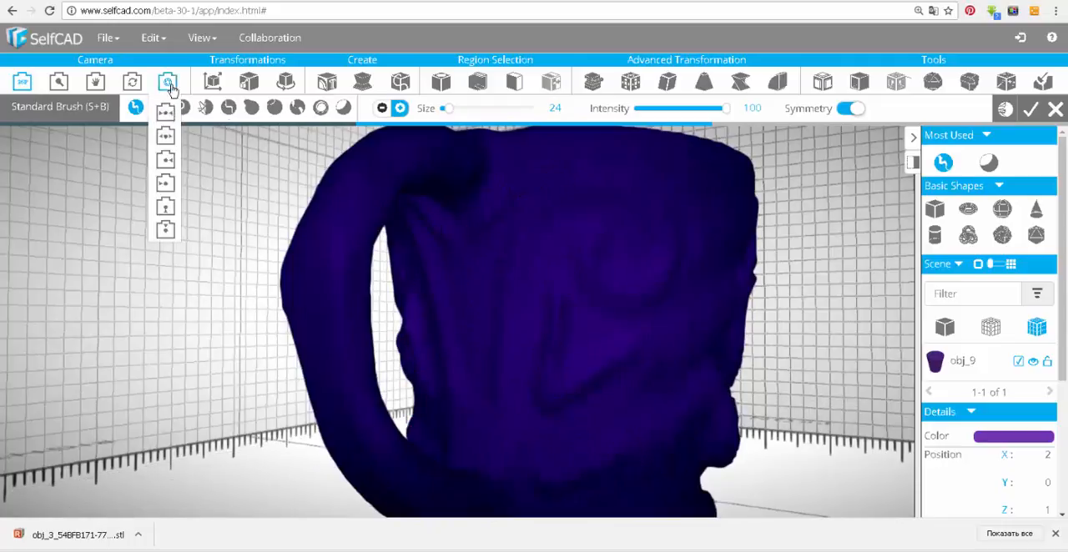
# Adjust the relief on the front of the cup with the Move Brush at size 77 and intensity 20, and apply the sculpt.
pyautogui.click(158, 109)
pyautogui.moveTo(632, 462)
pyautogui.mouseDown(button='right')
pyautogui.moveTo(456, 216)
pyautogui.moveTo(689, 355)
pyautogui.moveTo(758, 358)
pyautogui.moveTo(657, 408)
pyautogui.moveTo(719, 399)
pyautogui.moveTo(612, 400)
pyautogui.moveTo(747, 376)
pyautogui.moveTo(718, 346)
pyautogui.moveTo(517, 302)
pyautogui.mouseUp(button='right')
pyautogui.click(239, 109)
pyautogui.click(192, 109)
pyautogui.click(245, 108)
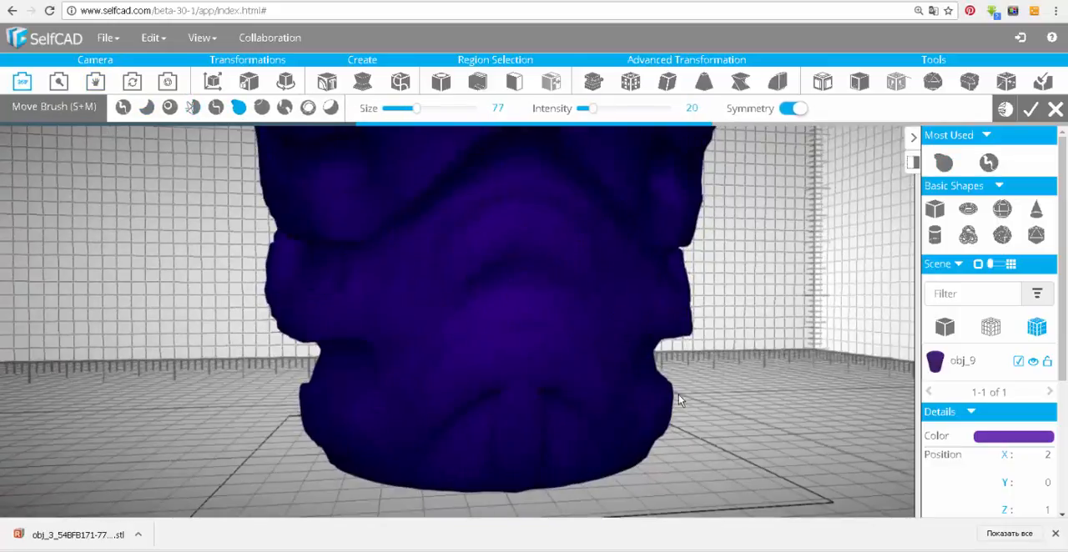
pyautogui.scroll(-3, 678, 395)
pyautogui.moveTo(679, 394)
pyautogui.mouseDown(button='right')
pyautogui.moveTo(724, 318)
pyautogui.moveTo(445, 310)
pyautogui.moveTo(576, 250)
pyautogui.mouseUp(button='right')
pyautogui.click(1032, 113)
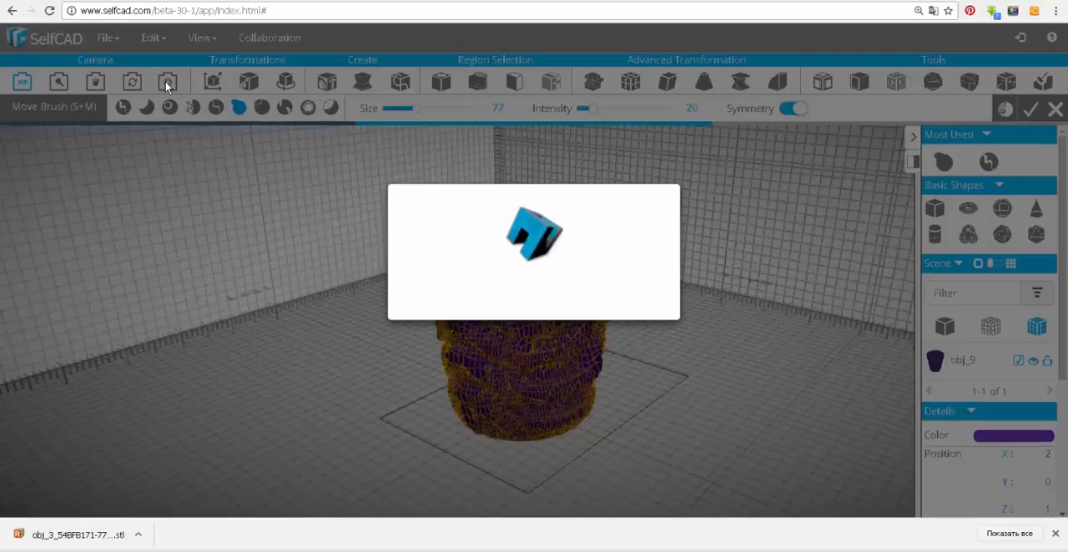
# Rebuild the mug's mesh with the Resolution tool at resolution 0.
pyautogui.moveTo(167, 86)
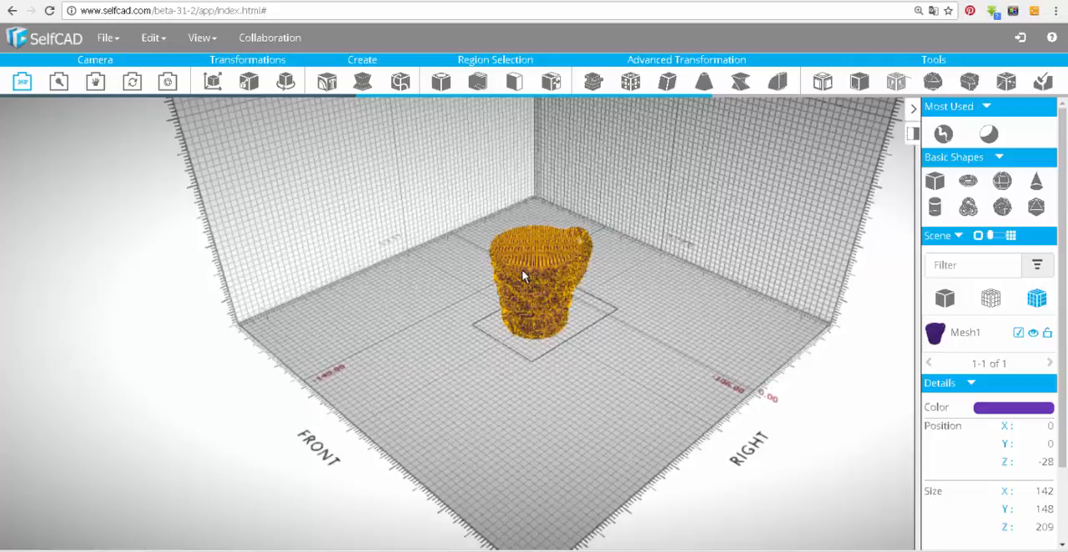
pyautogui.click(628, 83)
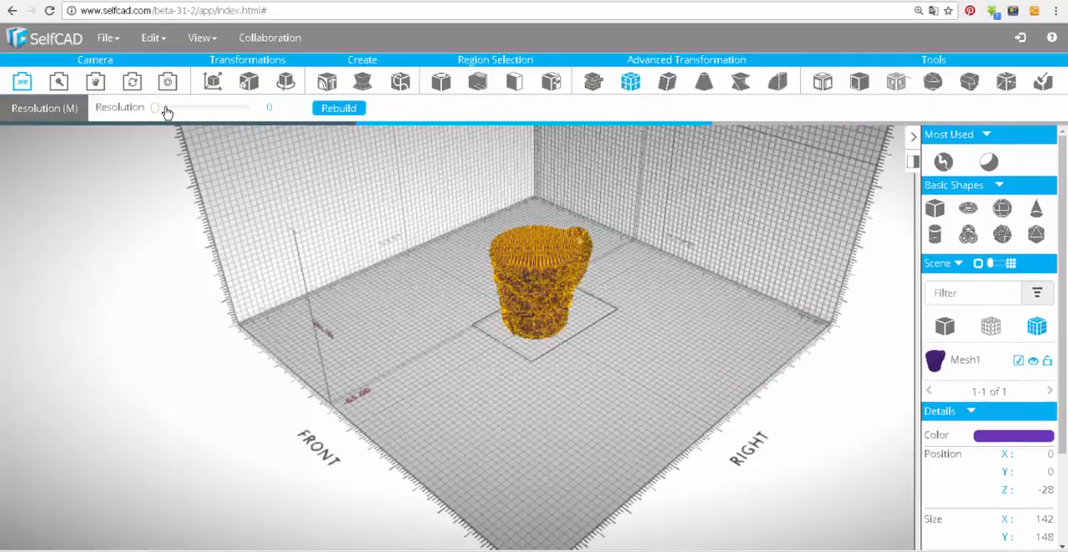
pyautogui.click(341, 109)
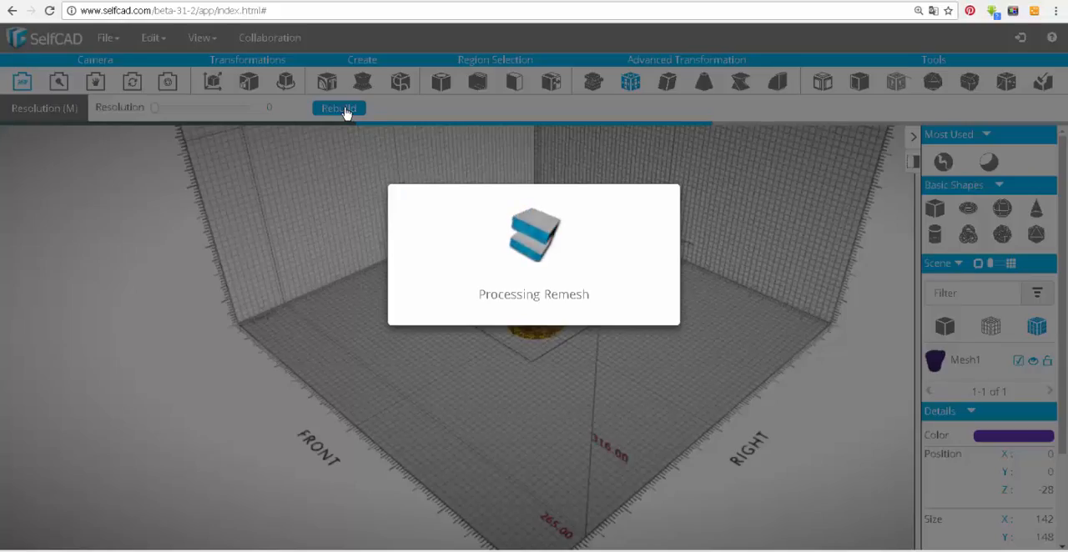
pyautogui.scroll(8, 452, 296)
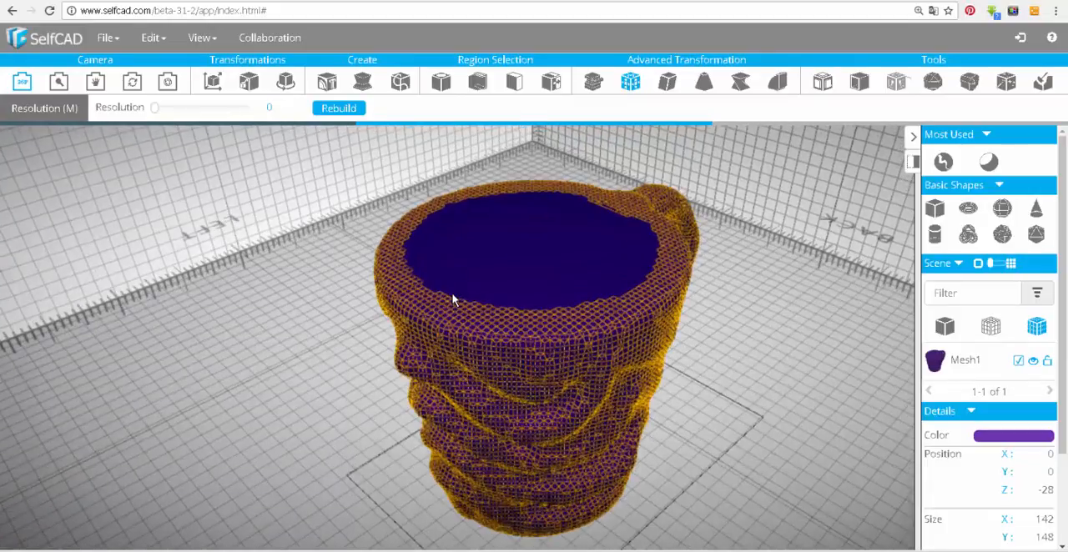
pyautogui.moveTo(452, 299); pyautogui.dragTo(331, 329, button='right')
pyautogui.scroll(-3, 331, 327)
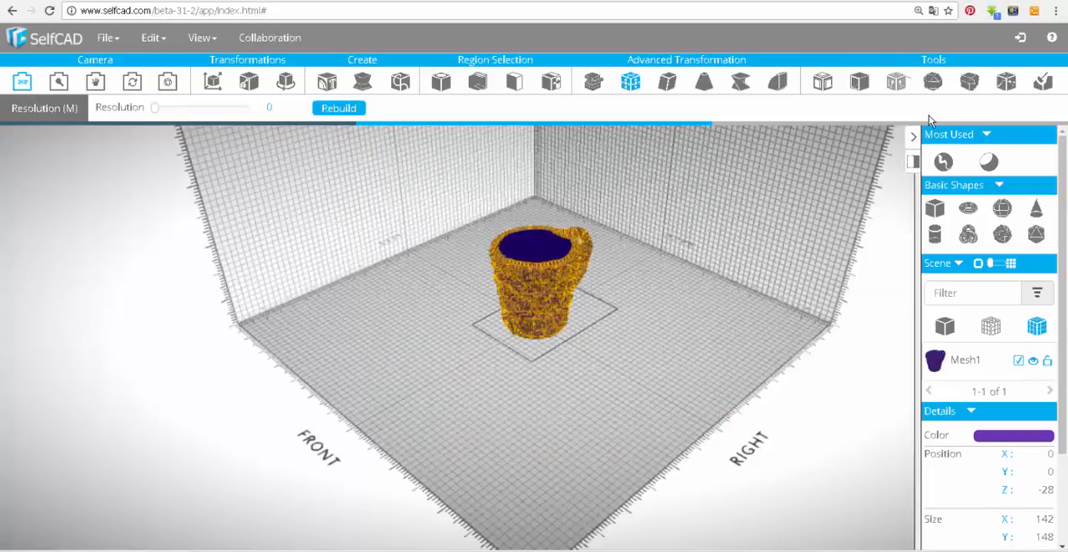
# Run Magic Fix on the rebuilt mug with the original object kept.
pyautogui.click(1006, 81)
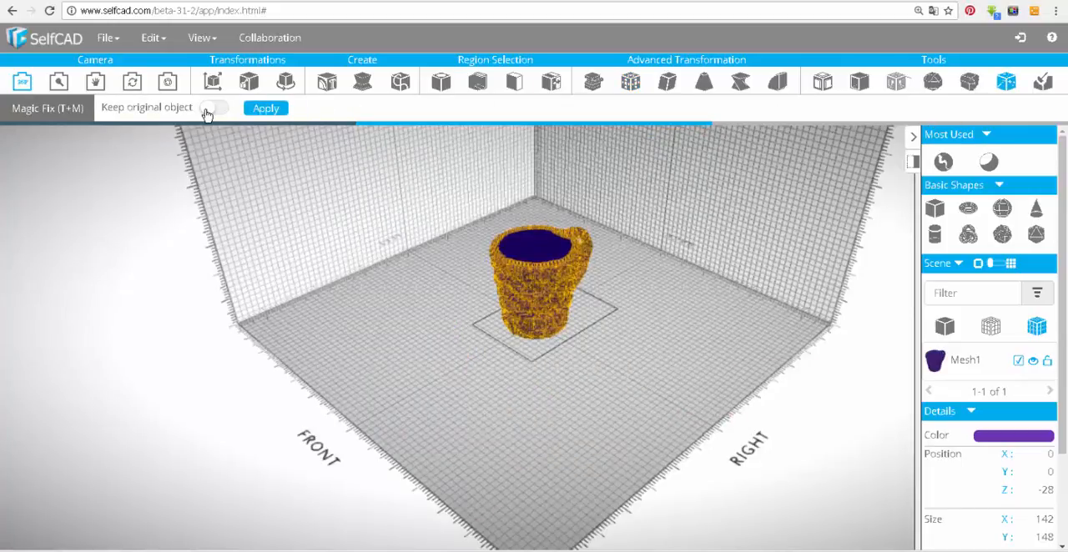
pyautogui.click(266, 109)
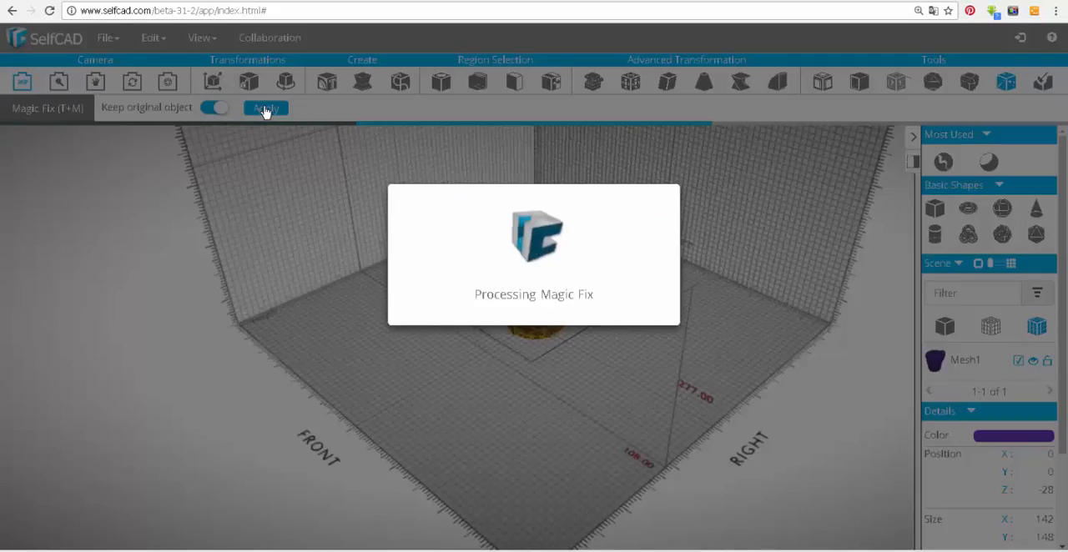
pyautogui.scroll(5, 497, 300)
pyautogui.moveTo(453, 273); pyautogui.dragTo(655, 320)
pyautogui.scroll(-8, 654, 320)
pyautogui.moveTo(622, 388); pyautogui.dragTo(534, 435)
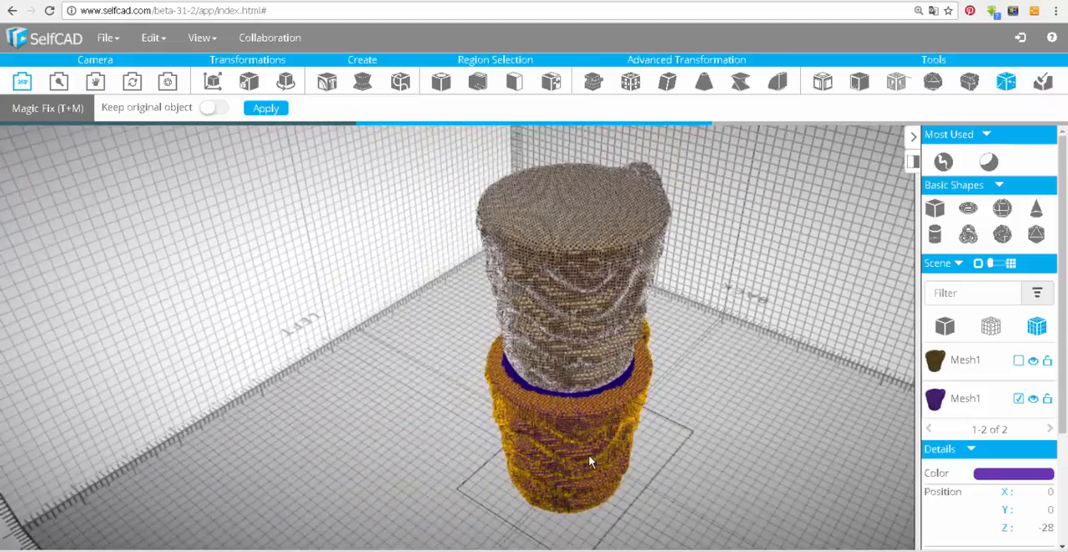
# Delete the original purple mug and move the repaired copy down onto the grid at Y 0.
pyautogui.press('Delete')
pyautogui.click(534, 322)
pyautogui.moveTo(534, 321); pyautogui.dragTo(500, 296)
pyautogui.click(213, 81)
pyautogui.moveTo(577, 302); pyautogui.dragTo(574, 440)
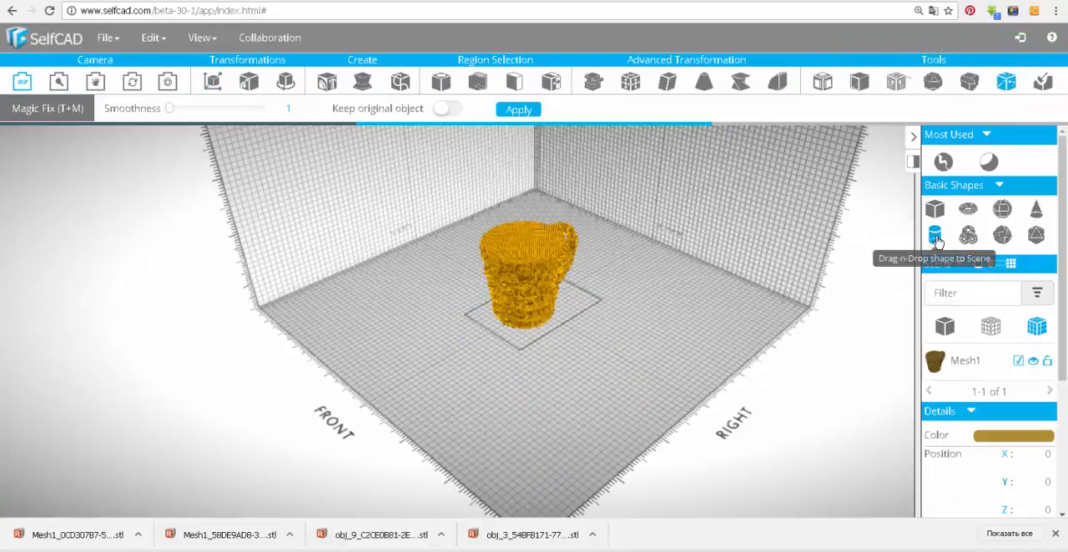
# Place a cylinder on the grid beside the mug and select only the cylinder.
pyautogui.click(935, 234)
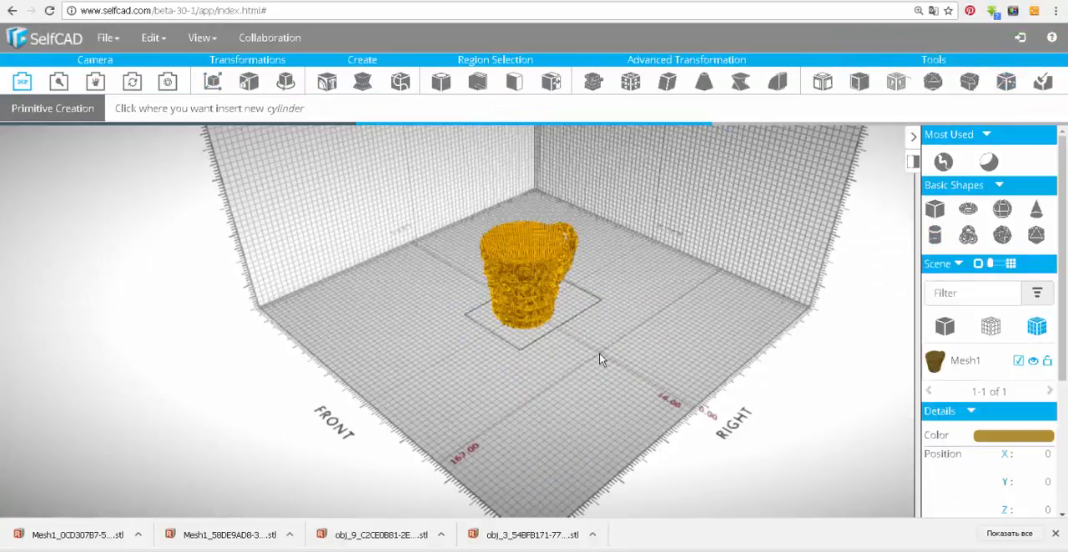
pyautogui.click(641, 345)
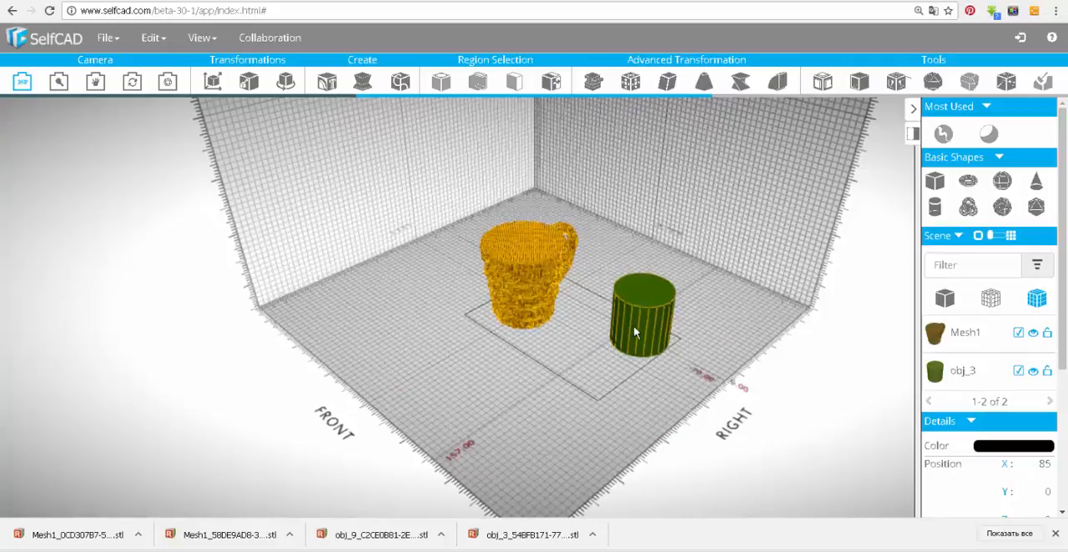
pyautogui.click(638, 322)
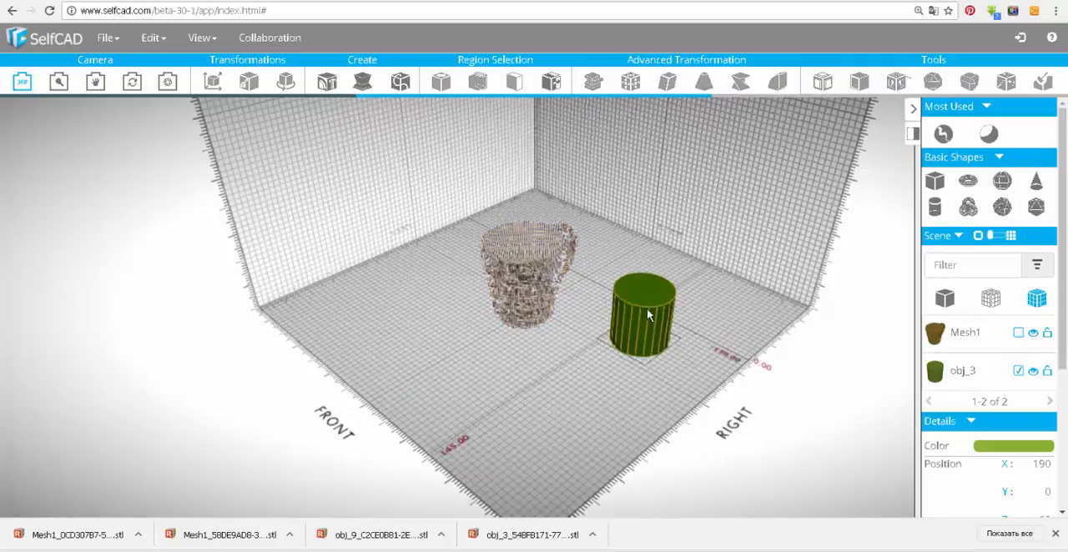
# Scale the cylinder to 84 in X, 84 in Z and 150 in Y.
pyautogui.click(250, 86)
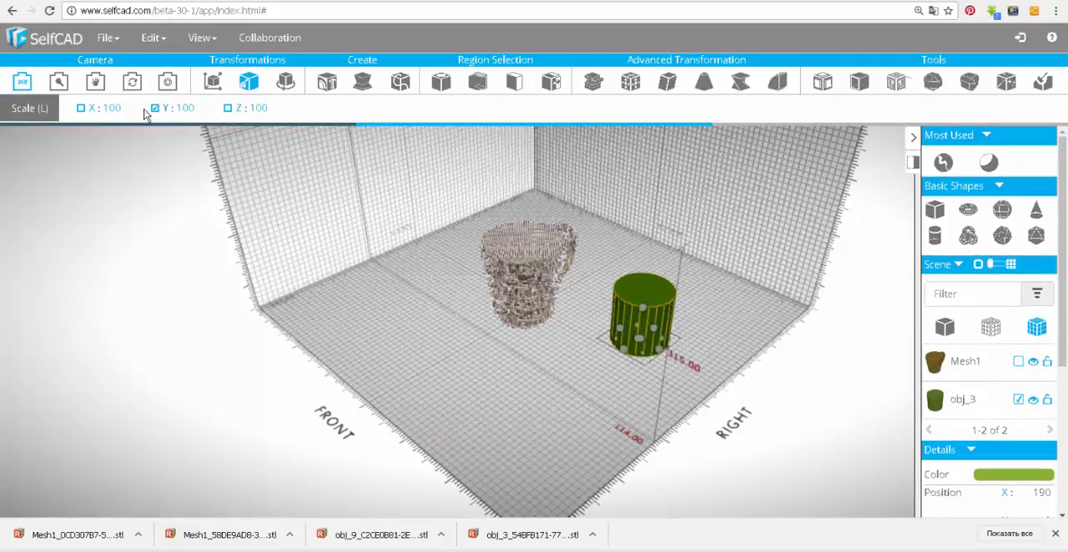
pyautogui.doubleClick(112, 109)
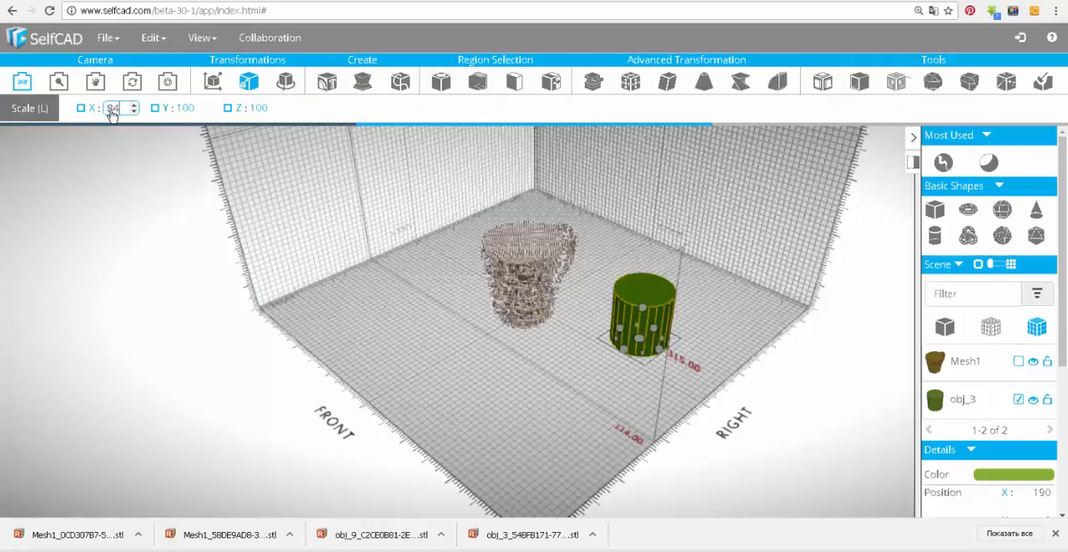
pyautogui.press('Return')
pyautogui.doubleClick(287, 108)
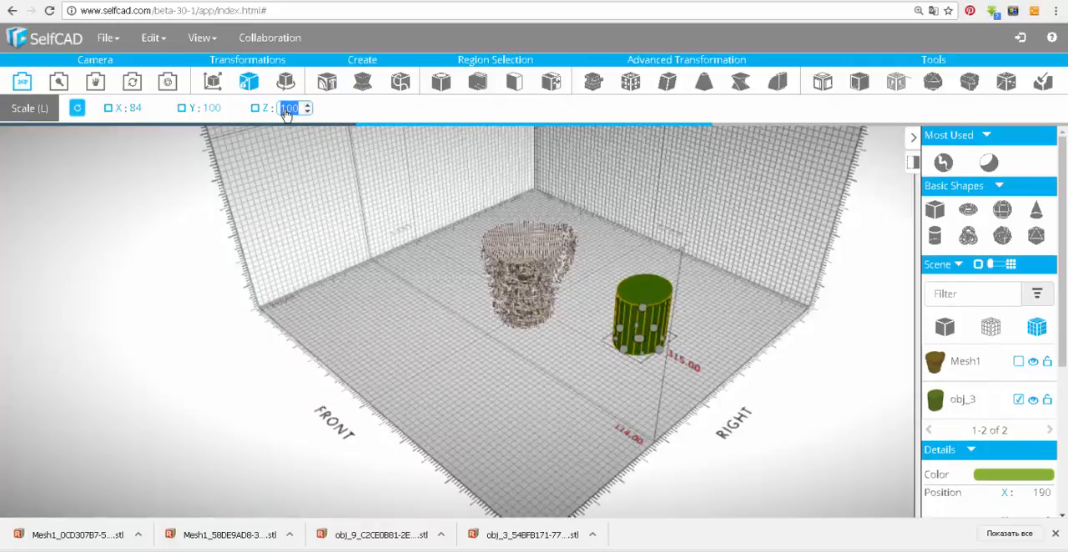
pyautogui.press('Return')
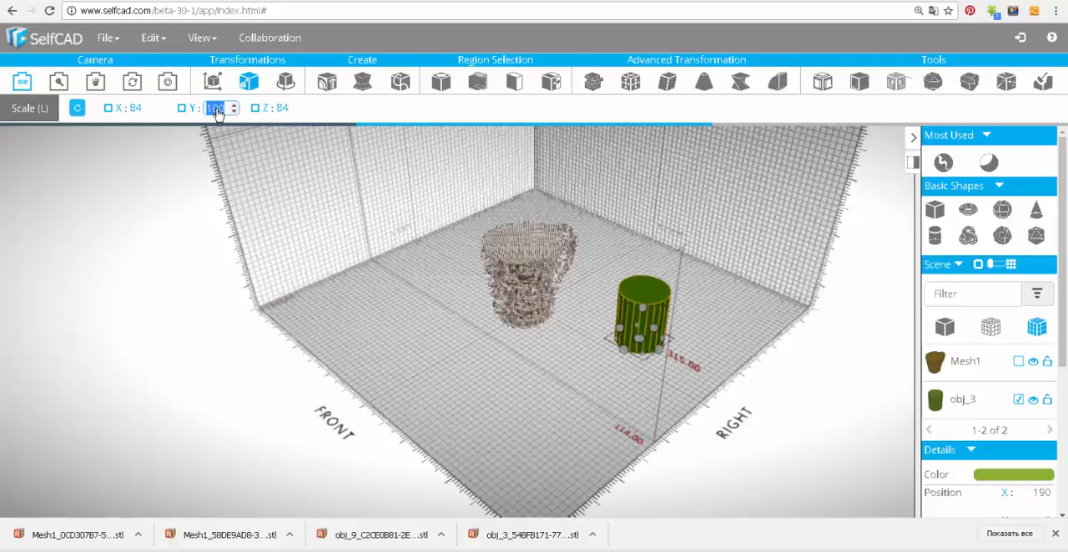
pyautogui.press('Return')
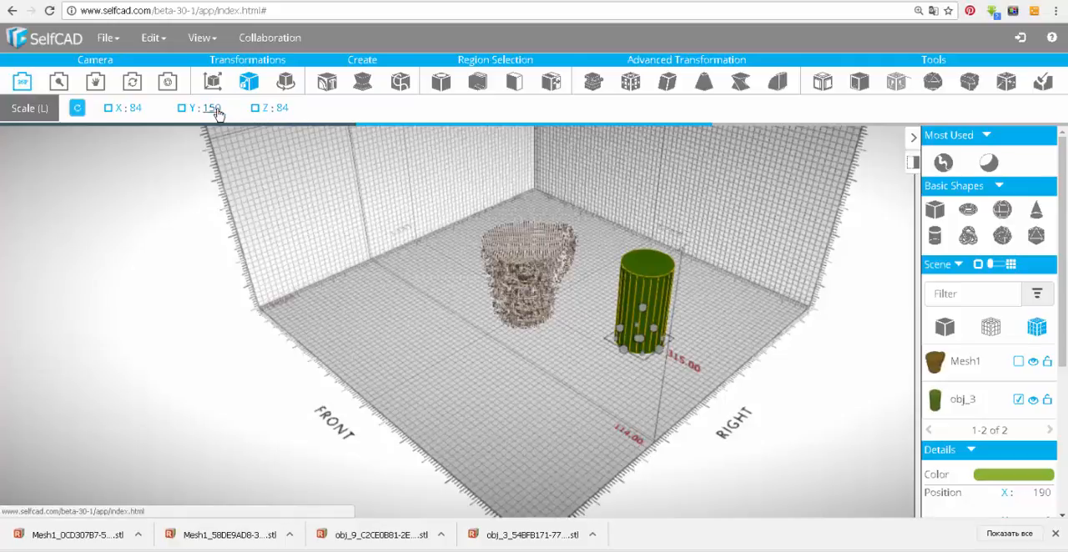
# Taper the cylinder along Y from its bottom origin so that it widens toward the top like the mug.
pyautogui.click(704, 81)
pyautogui.click(639, 340)
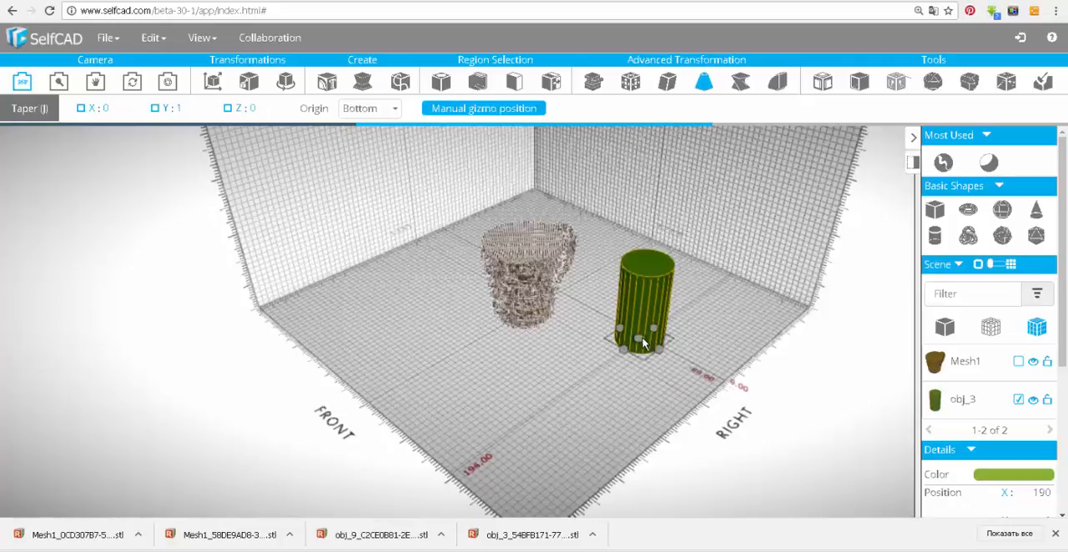
pyautogui.moveTo(640, 351); pyautogui.dragTo(639, 370)
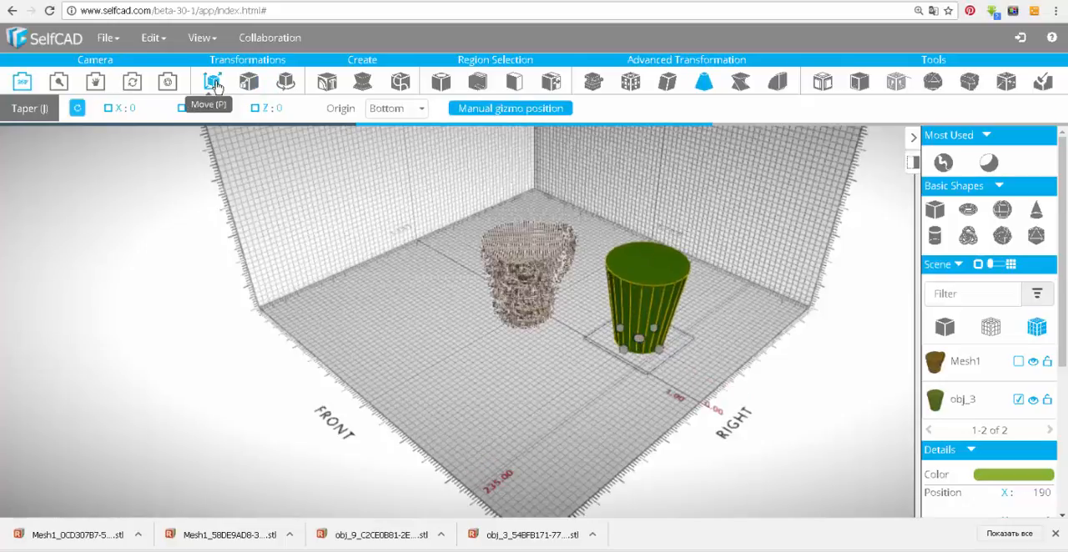
# Move the tapered cylinder to X 0 and Z 0.
pyautogui.click(212, 84)
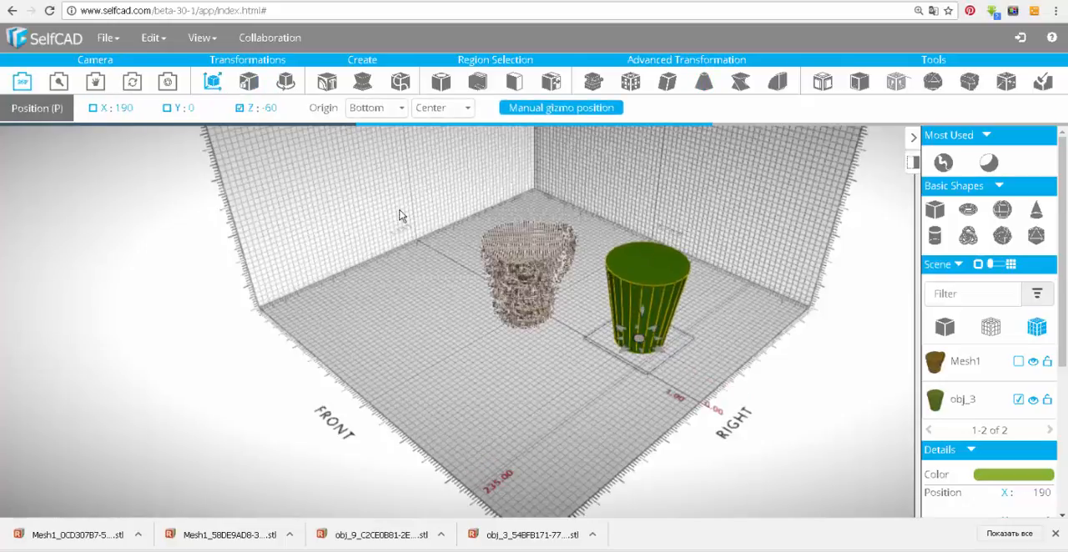
pyautogui.click(125, 109)
pyautogui.write('0')
pyautogui.press('Return')
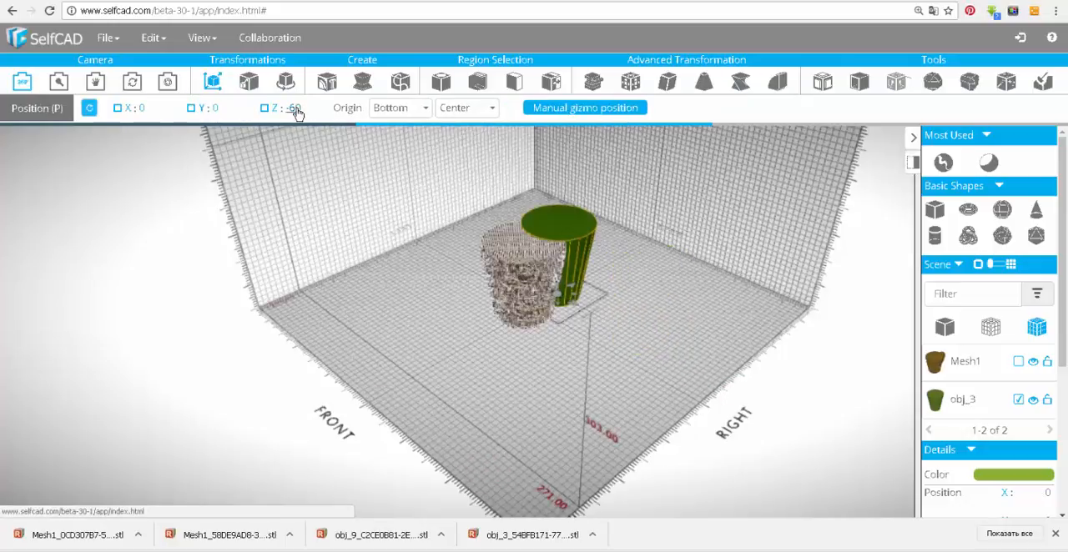
pyautogui.write('0')
pyautogui.press('Return')
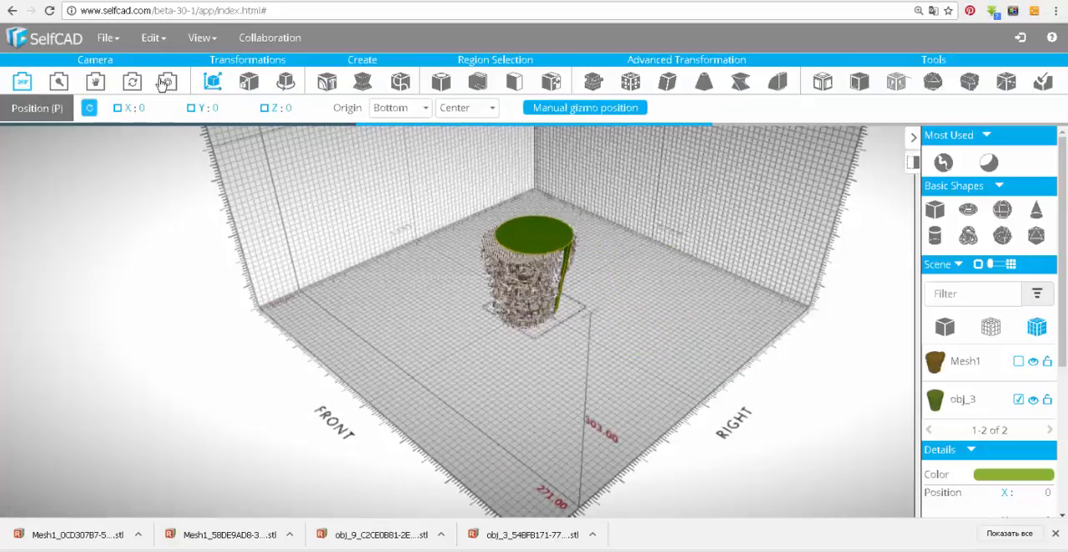
# Center the tapered cylinder inside the mug's rim from the top view at Z 25, and raise it to Y 7.
pyautogui.click(166, 84)
pyautogui.click(165, 229)
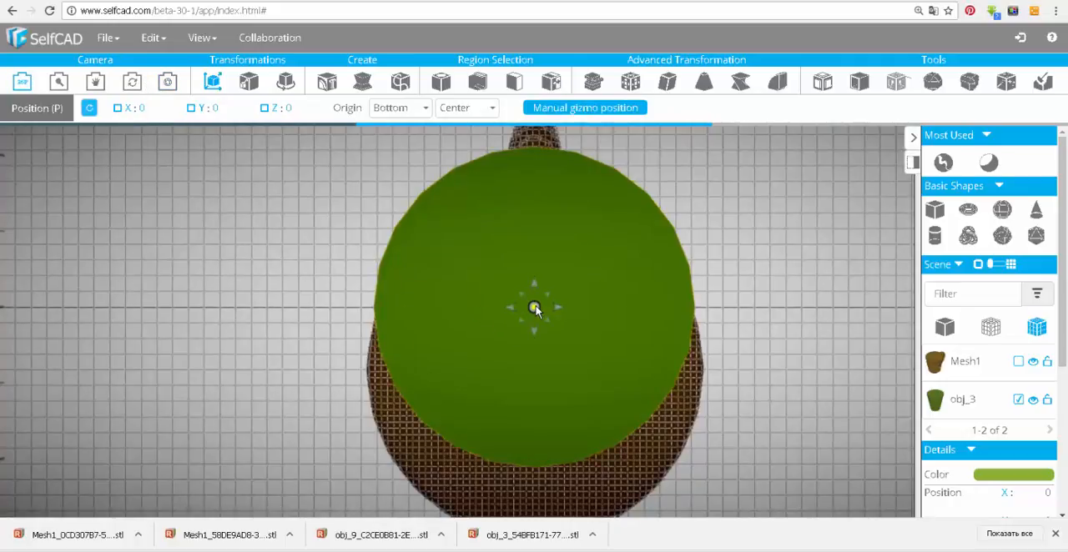
pyautogui.moveTo(535, 310); pyautogui.dragTo(537, 377)
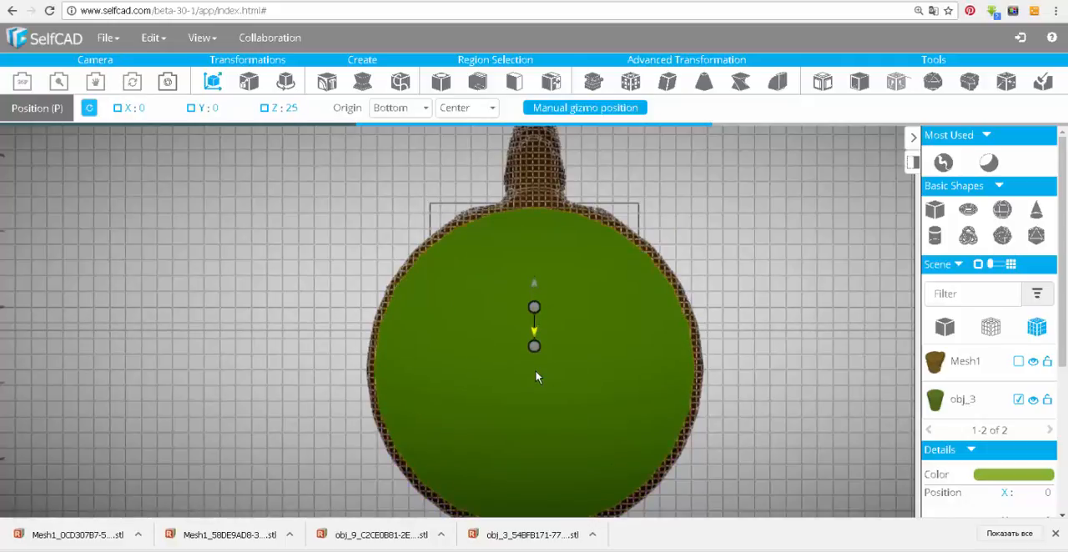
pyautogui.click(220, 109)
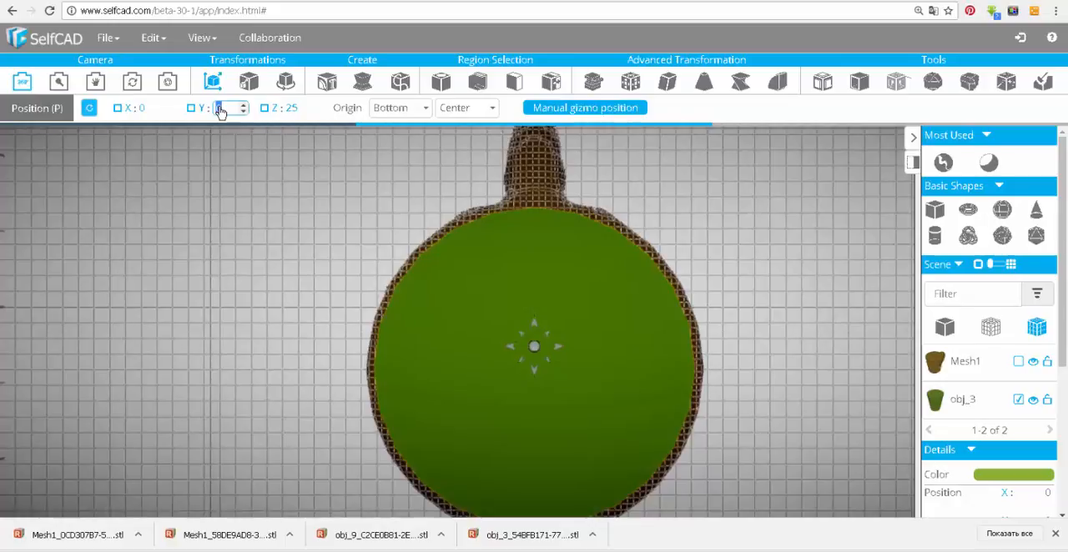
pyautogui.write('7')
pyautogui.press('Return')
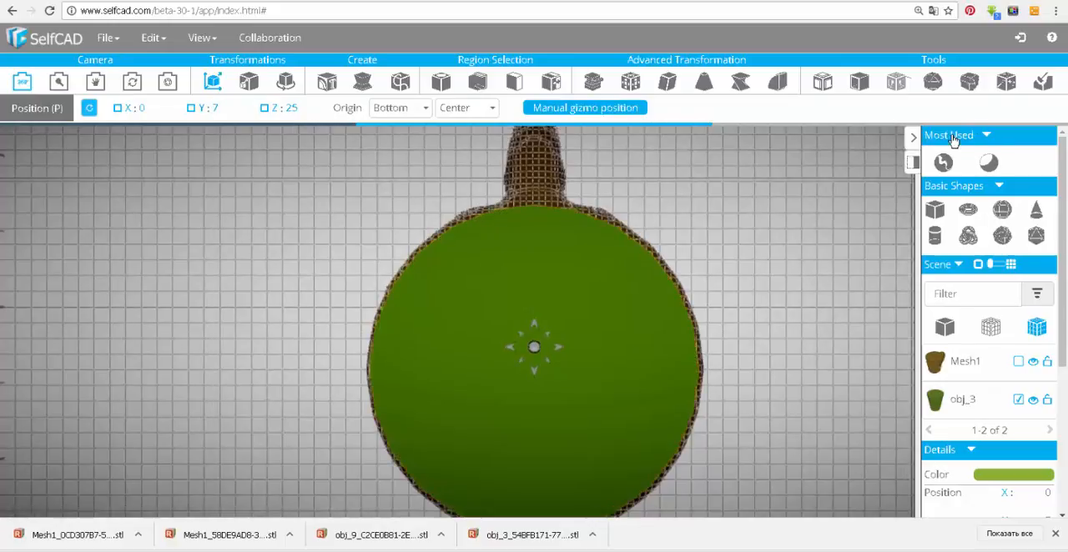
# Hollow out the mug by subtracting the tapered cylinder obj_3 from it with the Difference operation, without keeping the originals.
pyautogui.moveTo(833, 236); pyautogui.dragTo(640, 176)
pyautogui.scroll(-5, 703, 223)
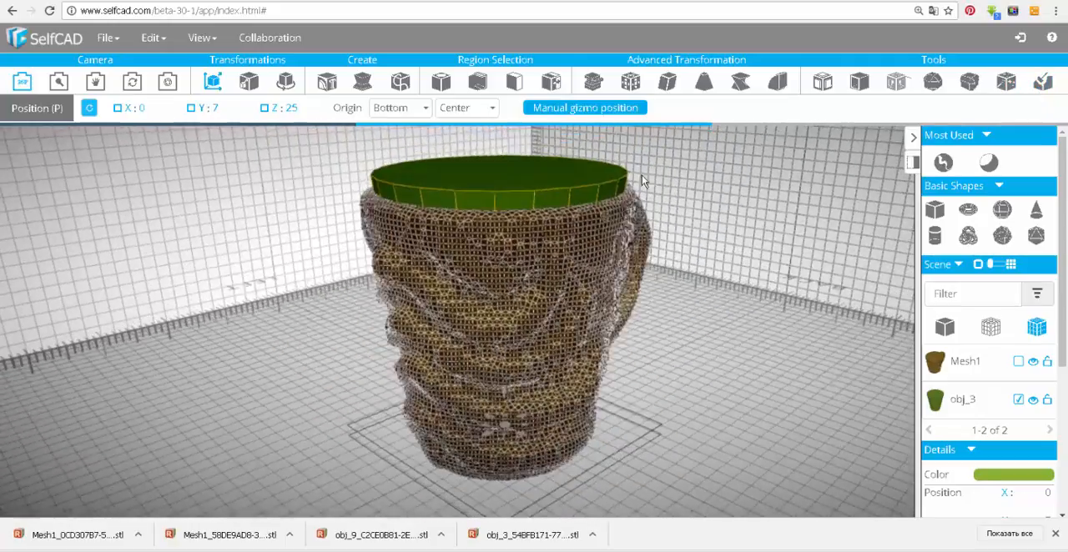
pyautogui.click(558, 296)
pyautogui.moveTo(634, 234); pyautogui.dragTo(779, 238)
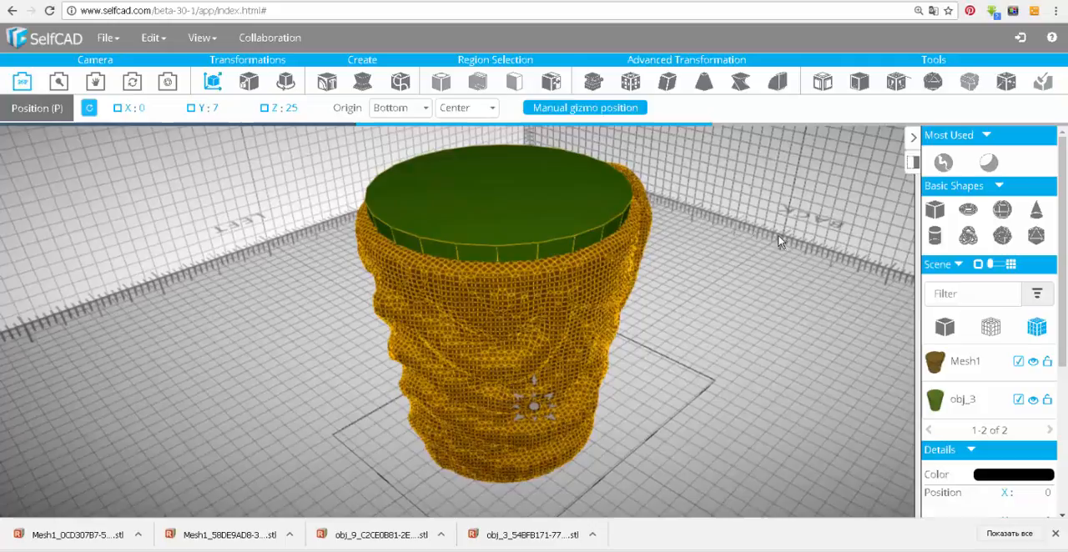
pyautogui.click(895, 81)
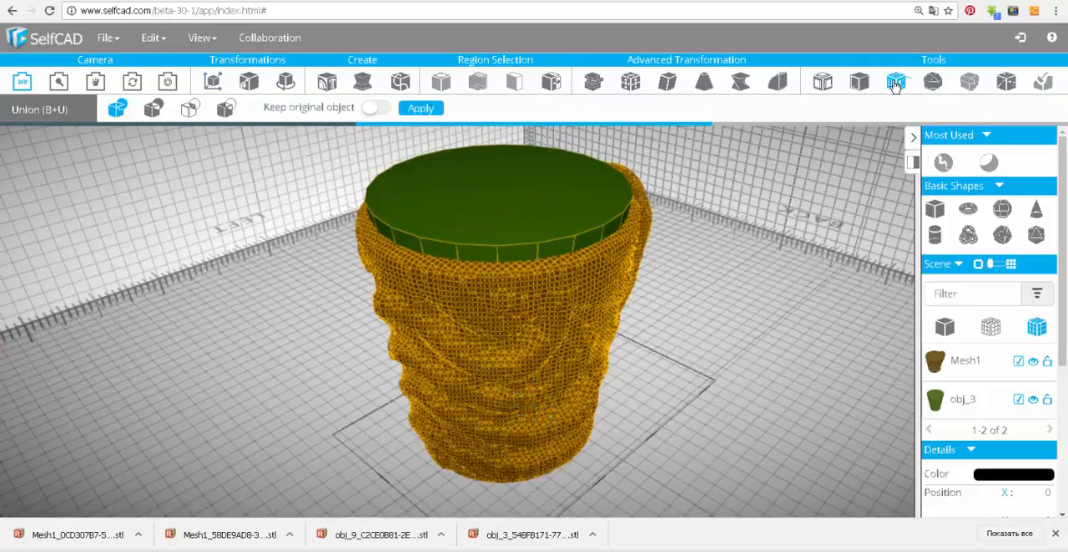
pyautogui.click(224, 111)
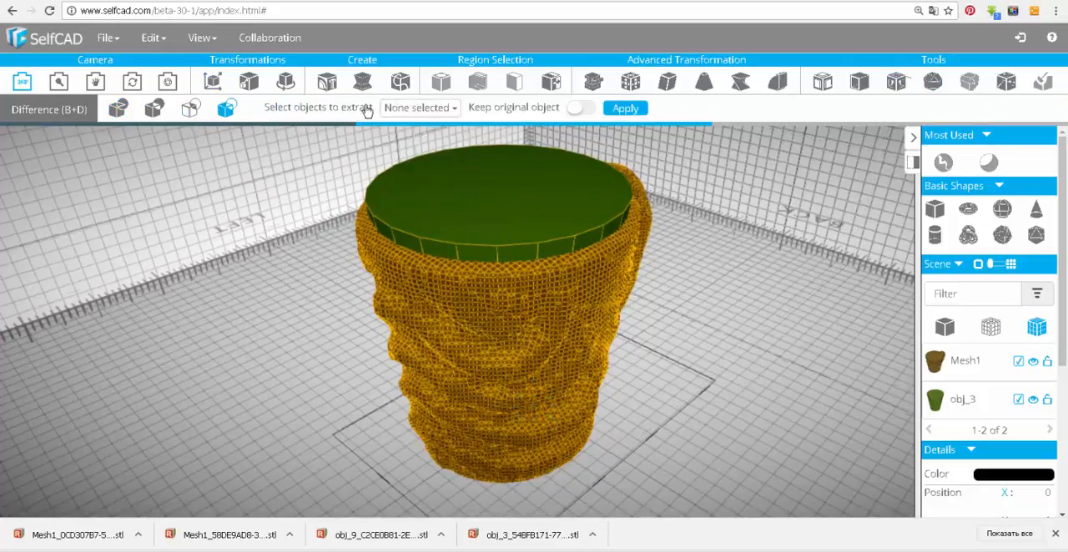
pyautogui.click(431, 108)
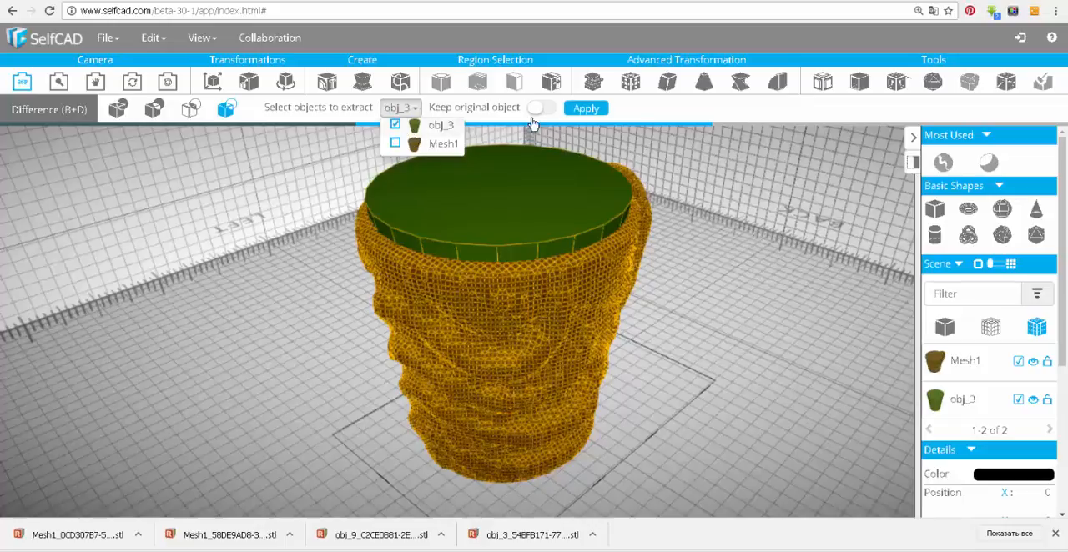
pyautogui.click(589, 110)
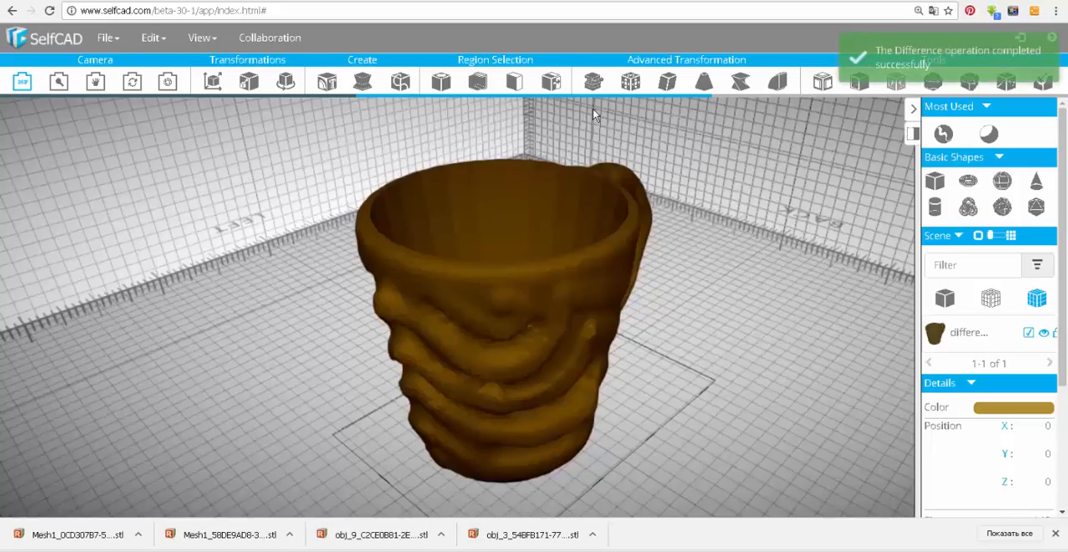
# Download the hollowed mug as an STL file.
pyautogui.click(657, 149)
pyautogui.moveTo(658, 149); pyautogui.dragTo(489, 224)
pyautogui.click(107, 39)
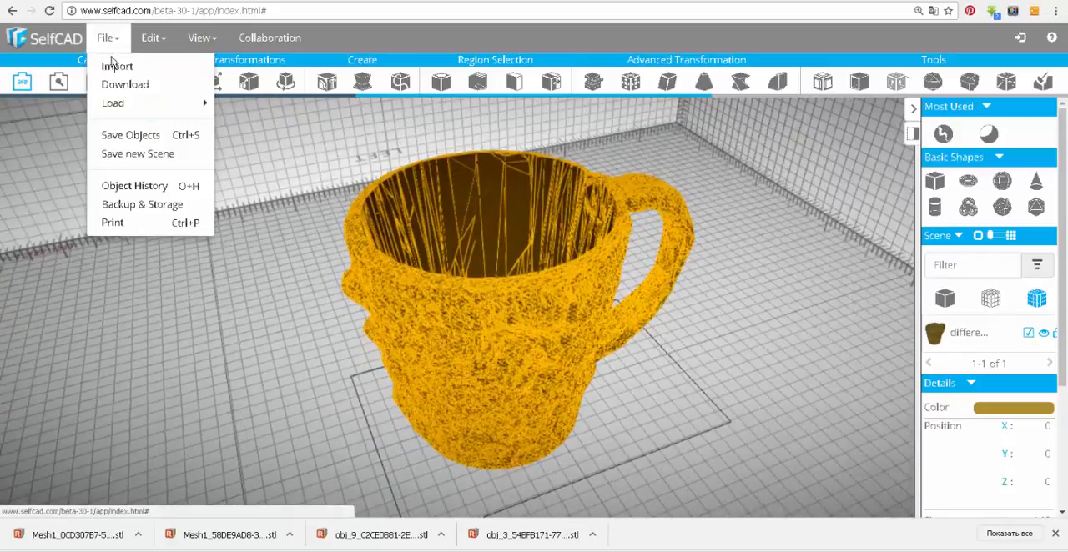
pyautogui.click(163, 87)
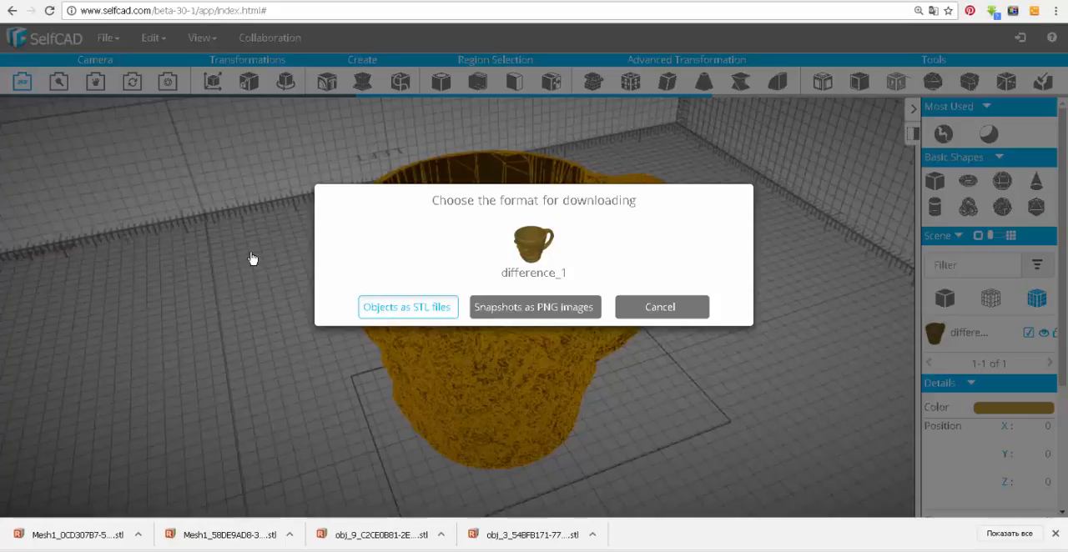
pyautogui.press('Return')
# Repair the hollowed mug with Magic Fix and display it as a solid without wireframe lines.
pyautogui.moveTo(631, 150); pyautogui.dragTo(763, 362)
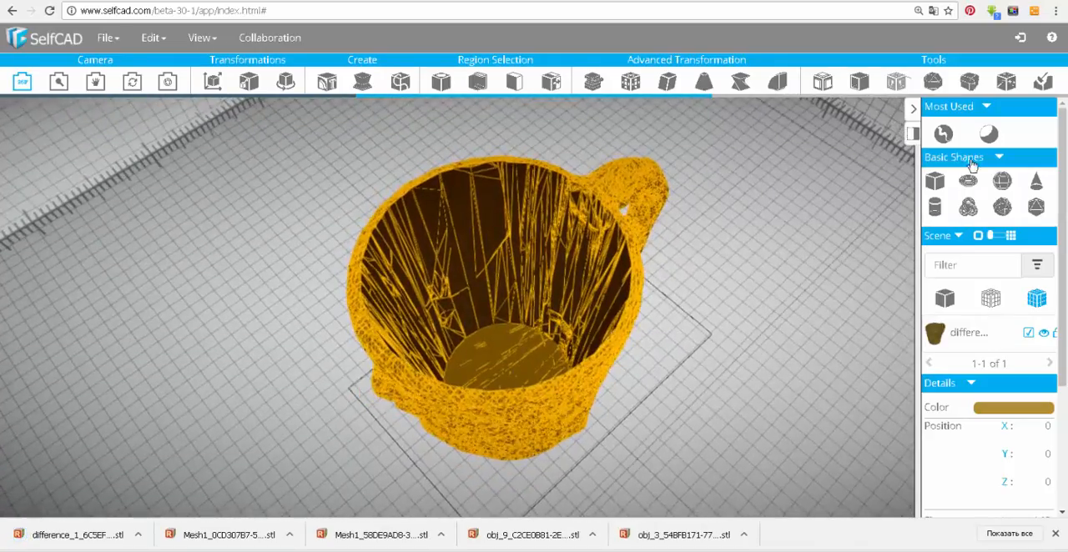
pyautogui.click(1006, 81)
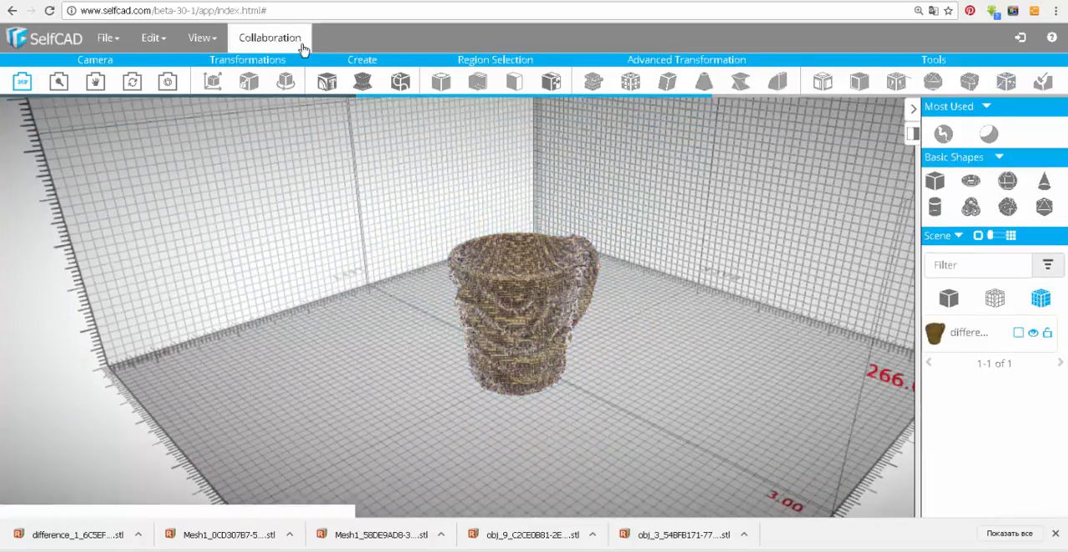
pyautogui.click(202, 38)
pyautogui.click(938, 300)
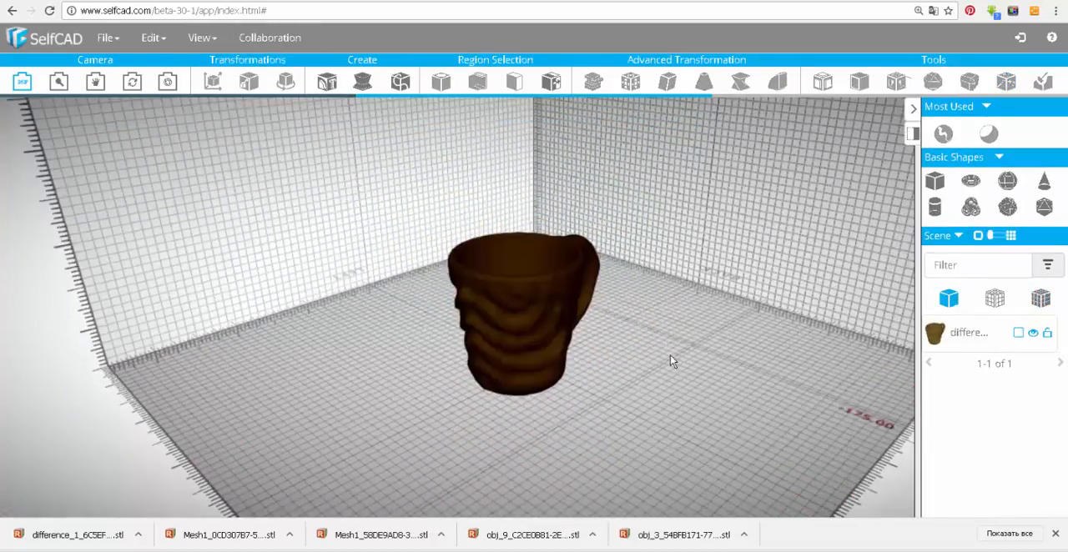
pyautogui.moveTo(700, 333); pyautogui.dragTo(790, 305)
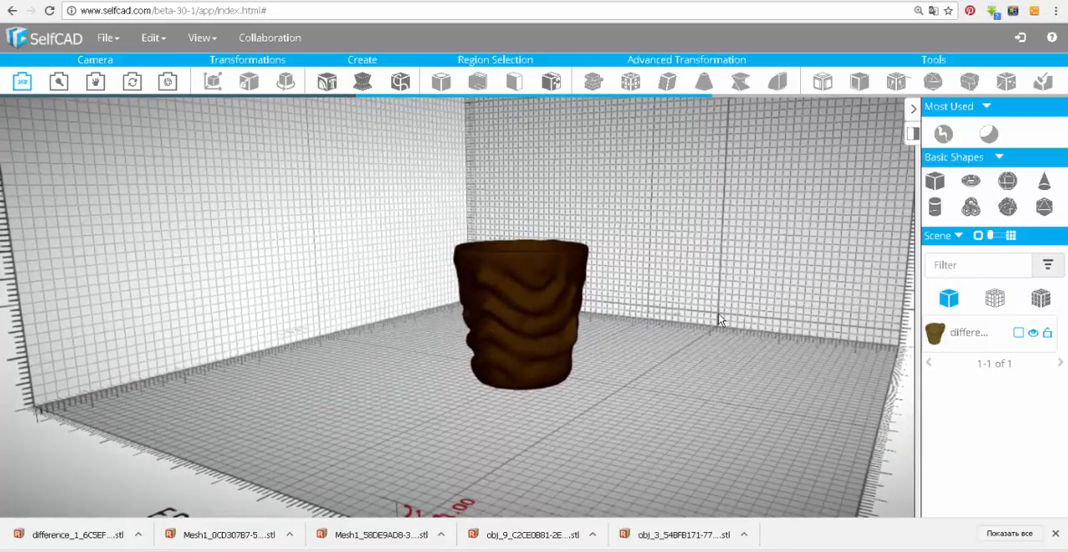